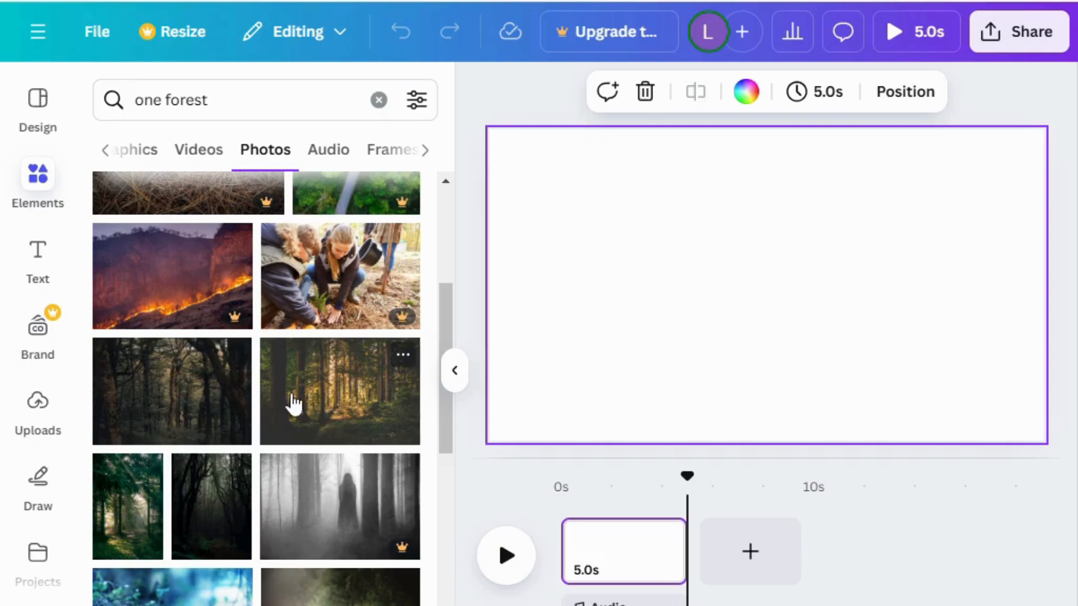
- Insert the photo of a sunlit forest with a mossy floor and set it as the blank page's background
scroll(294, 403, down, 10)
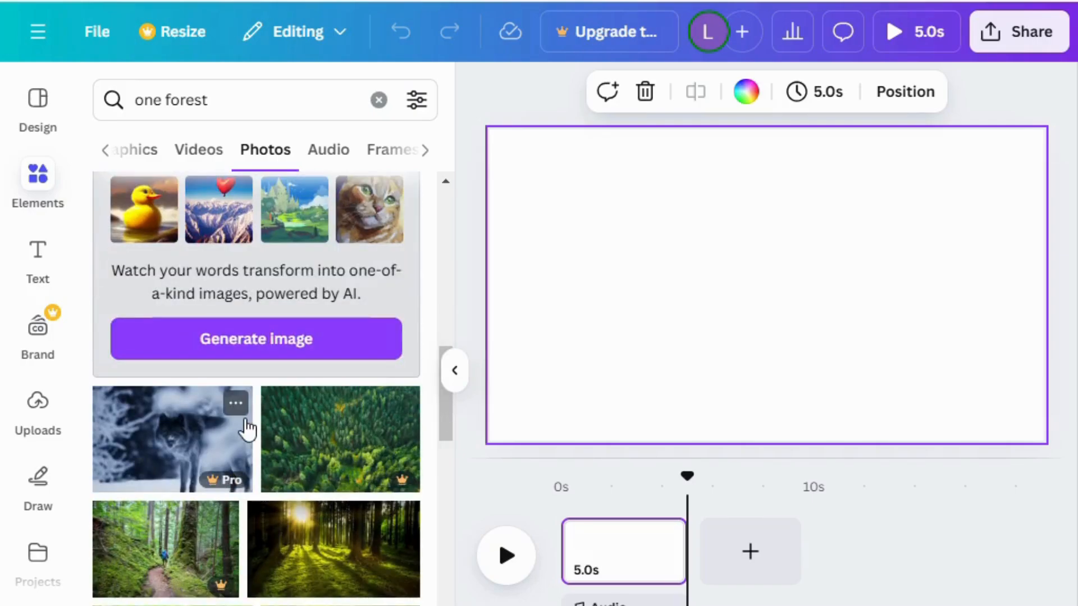
scroll(203, 440, down, 5)
scroll(317, 438, up, 2)
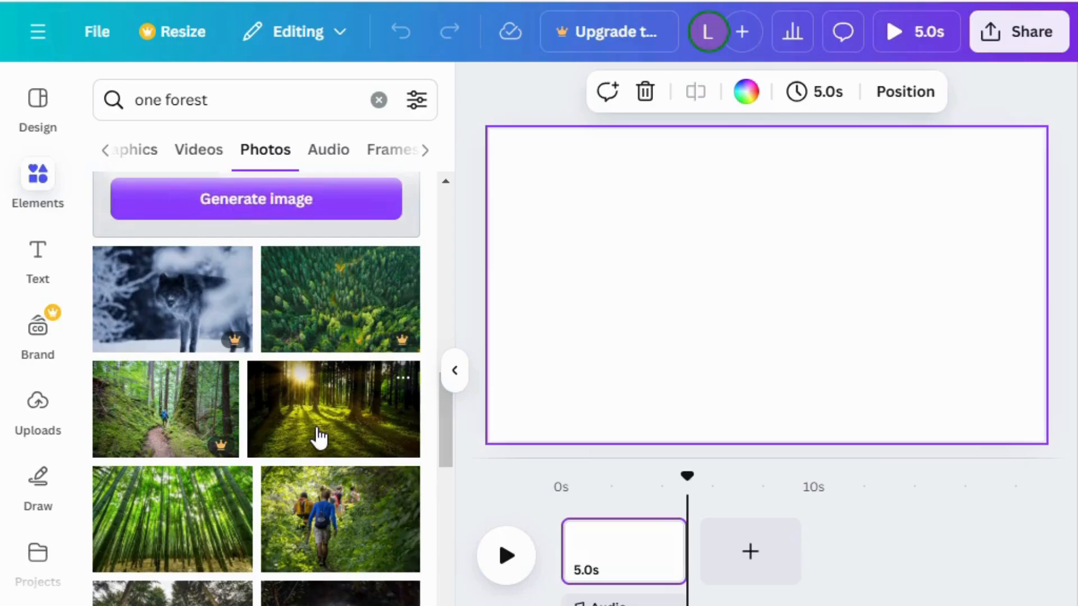
click(311, 432)
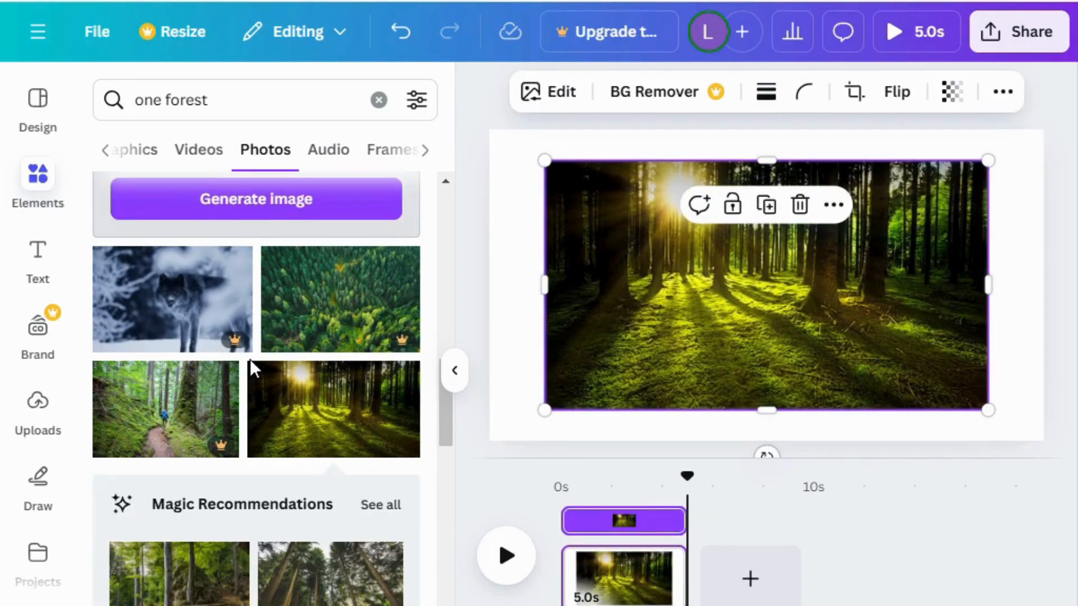
scroll(250, 359, up, 5)
scroll(279, 313, up, 5)
scroll(349, 320, down, 3)
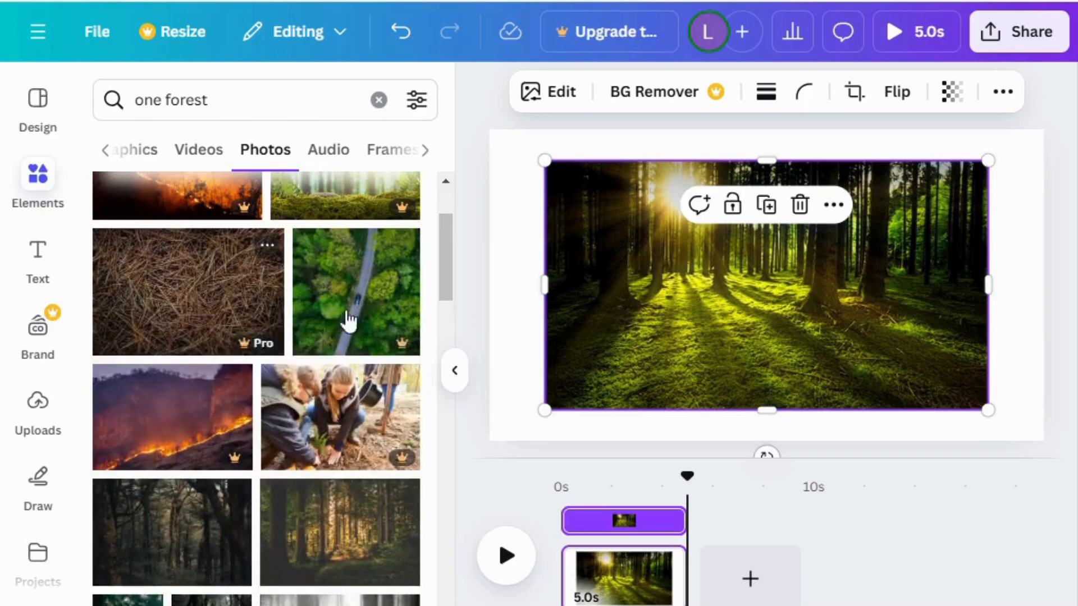
right_click(630, 265)
click(705, 549)
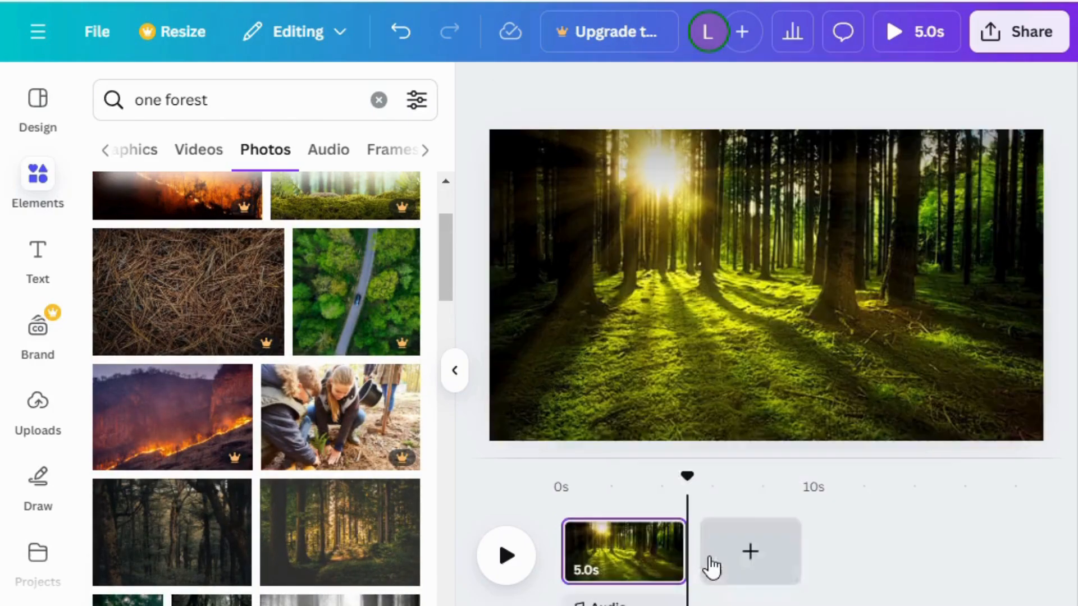
- Search the elements for "rabit" and insert the white bunny graphic with the pink heart into the forest scene
click(285, 106)
text(rabit)
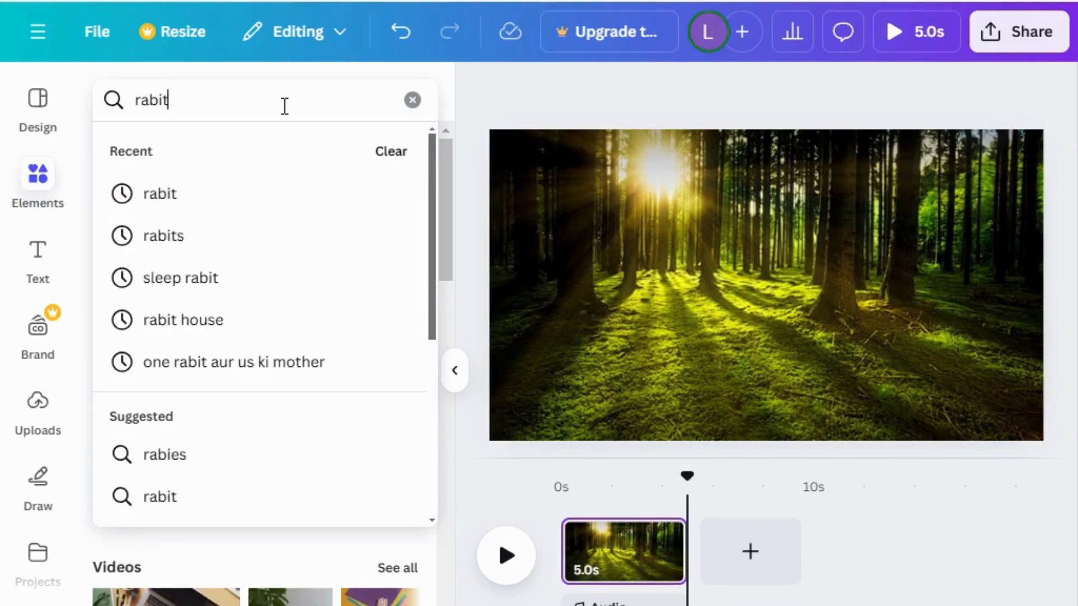
key(Return)
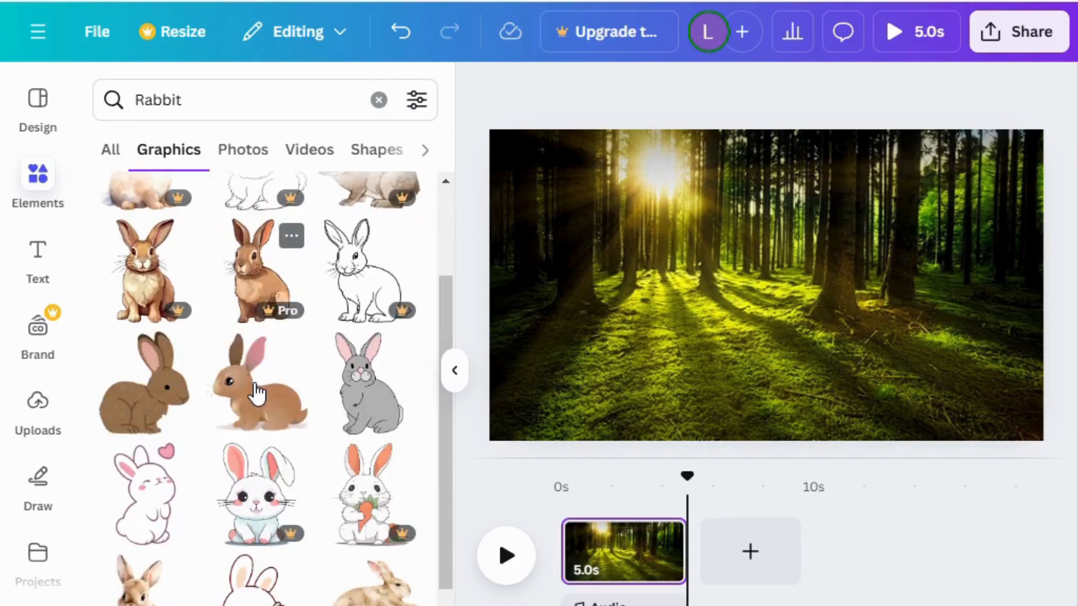
click(171, 497)
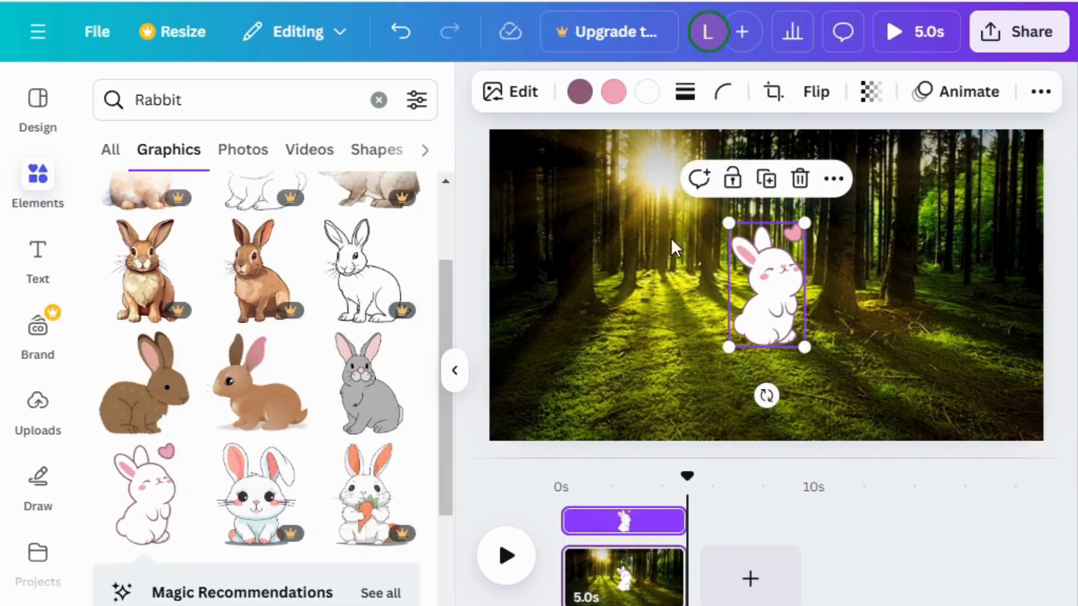
- Shrink the bunny to about half its size and place it on the grass in the left part of the forest scene
drag(769, 248, 625, 327)
drag(662, 371, 643, 335)
drag(603, 297, 612, 304)
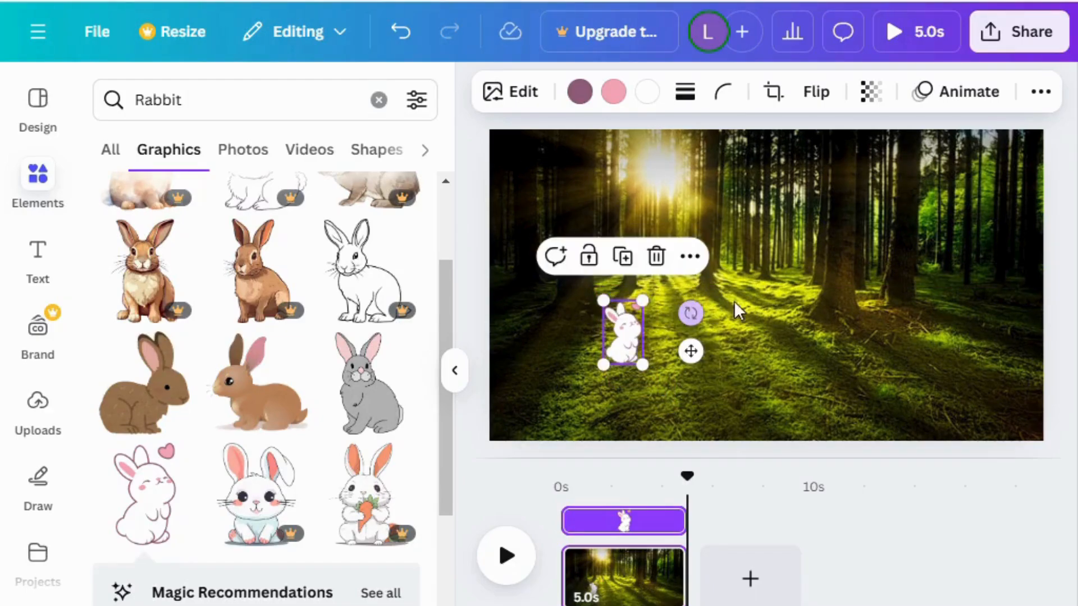
- Extend the forest page's duration to 9.2 s and add a blank page after it
click(733, 301)
drag(693, 574, 796, 572)
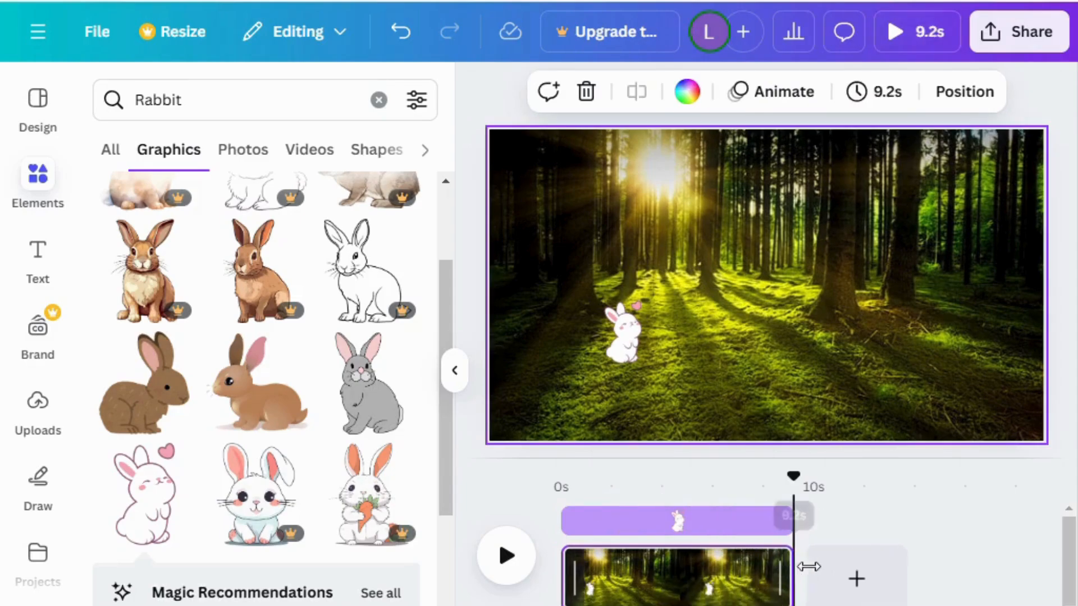
click(835, 578)
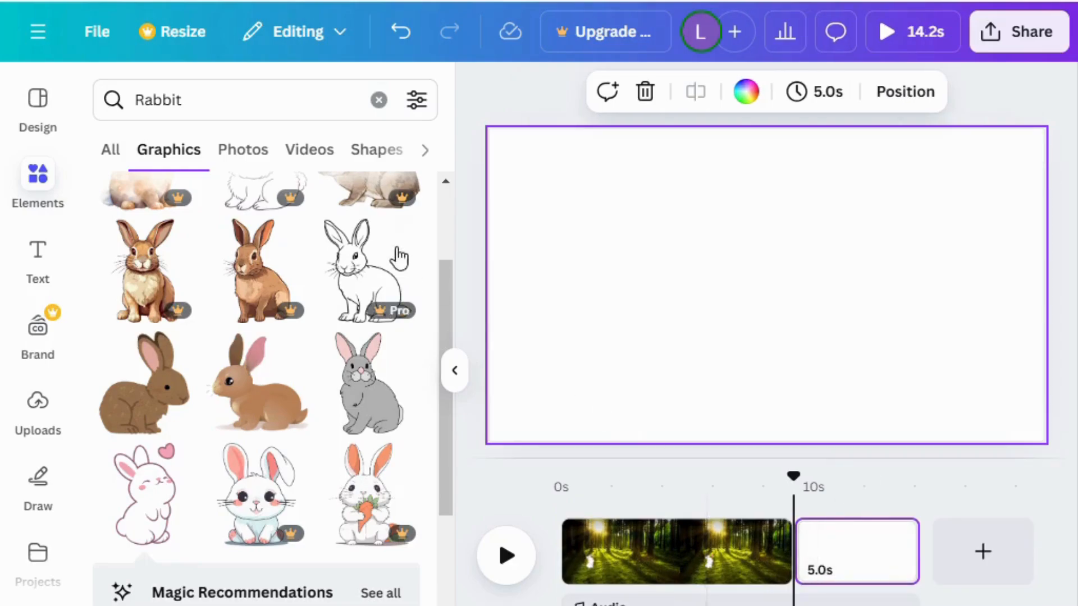
- Search for "garden with fruits", insert the photo of wooden planter boxes and set it as the new page's background
click(379, 101)
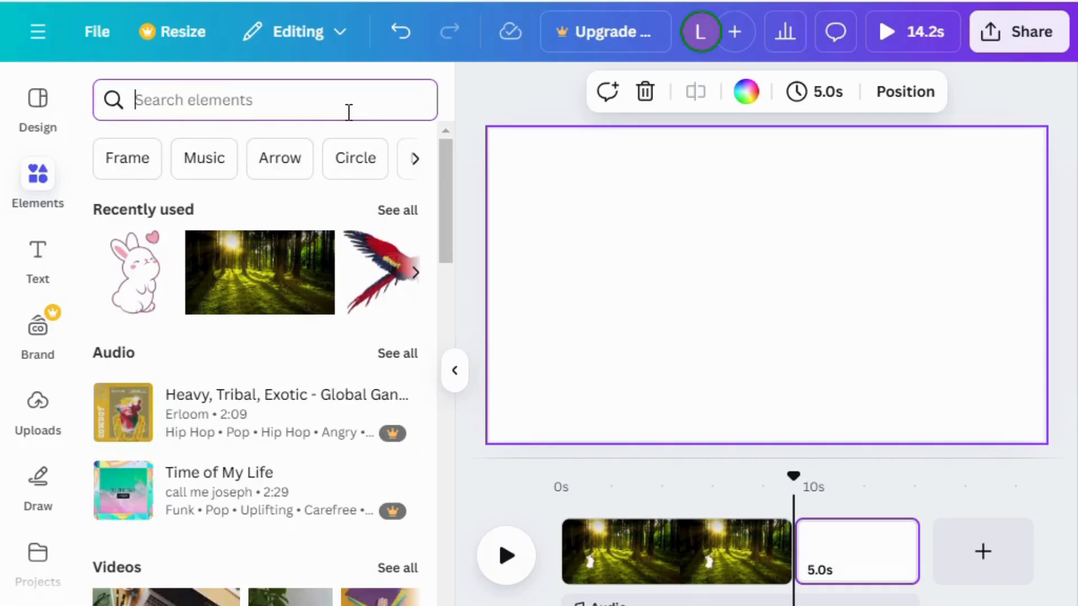
text(garde)
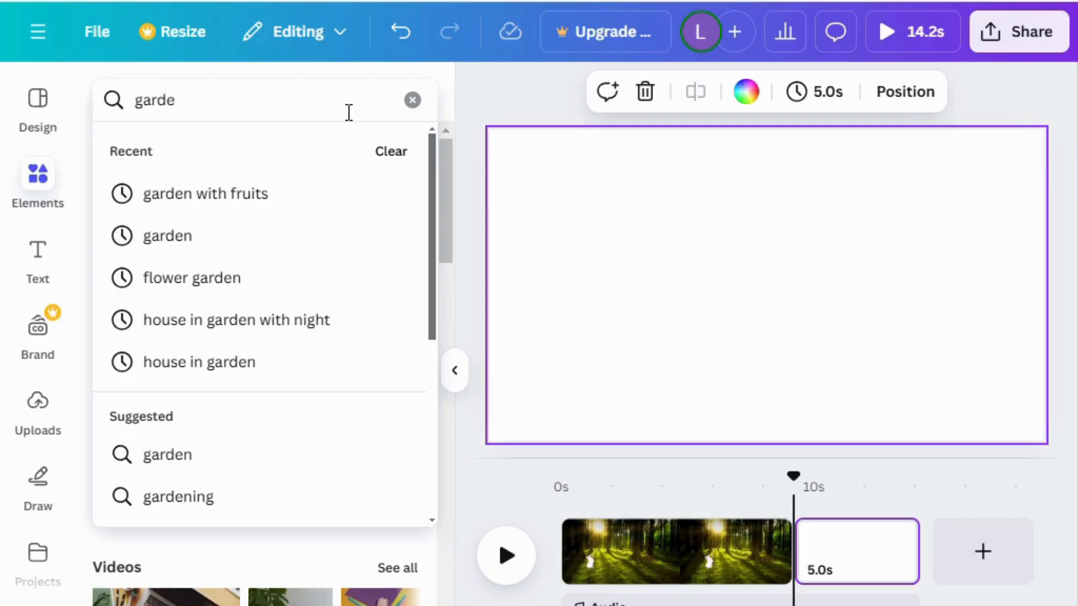
text(n w)
click(206, 194)
scroll(192, 481, down, 5)
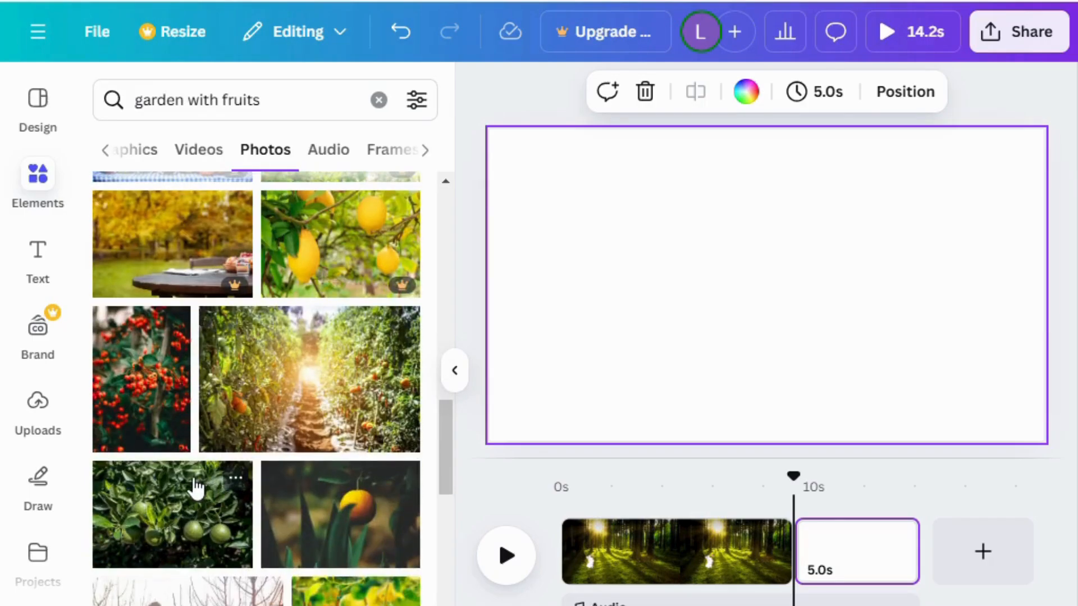
scroll(202, 474, down, 10)
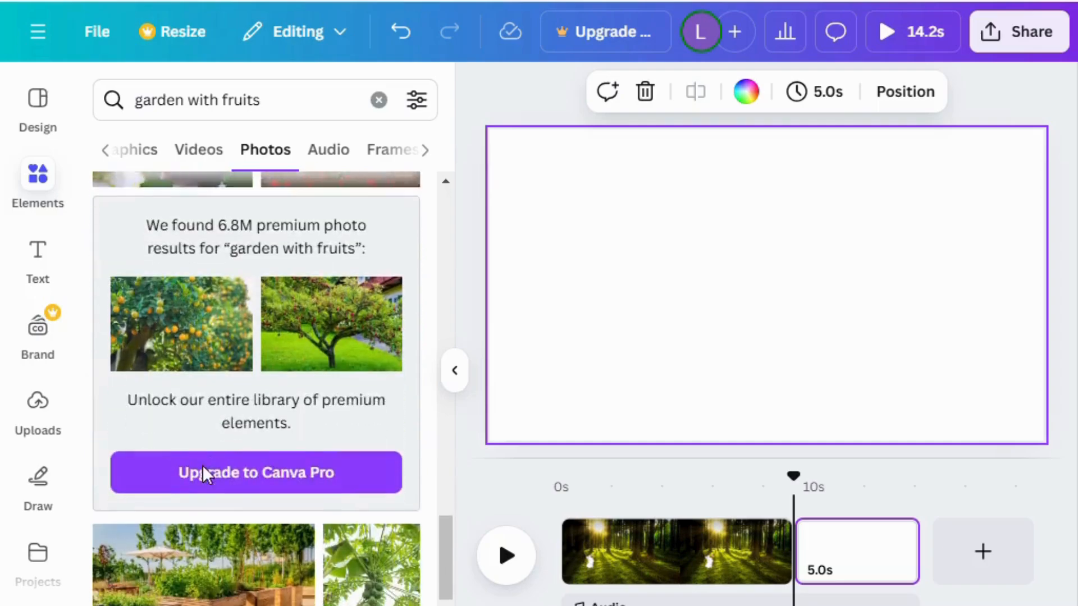
click(213, 478)
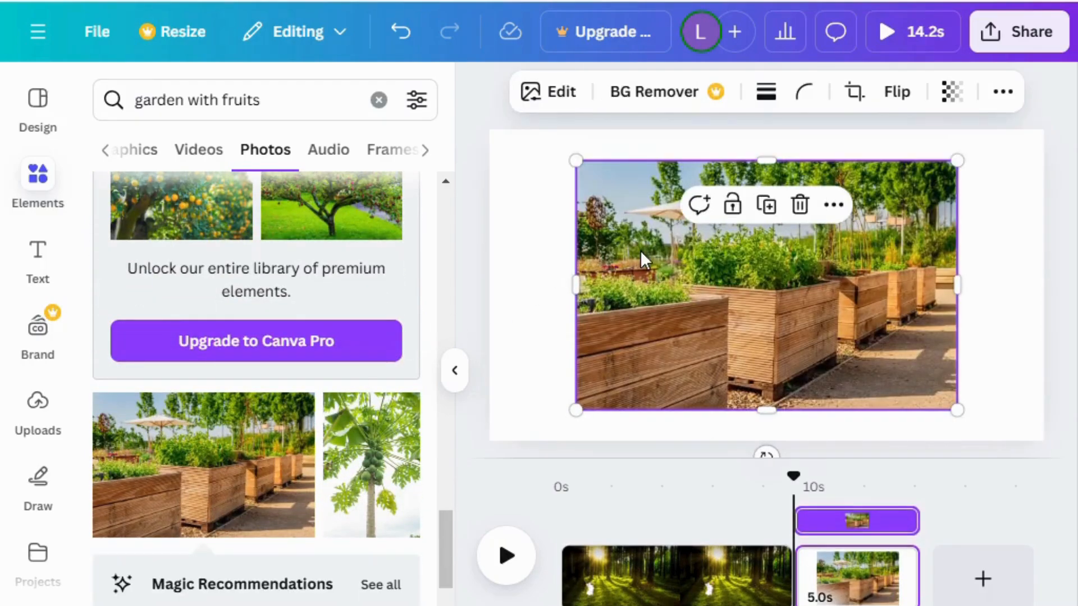
right_click(640, 250)
click(724, 555)
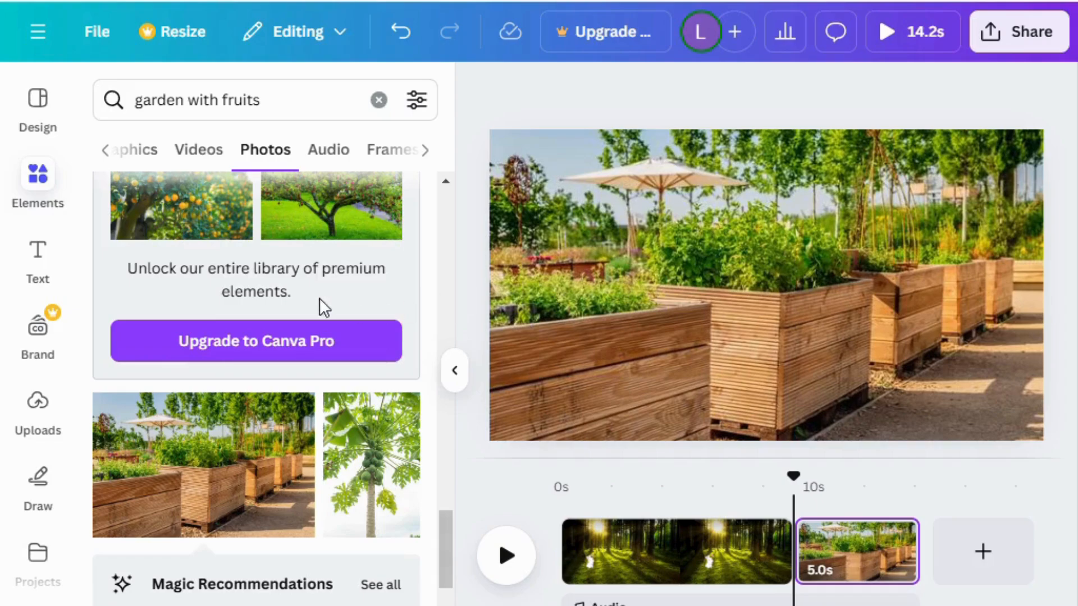
- Insert the white bunny from the recently used elements into the garden scene
scroll(306, 322, up, 6)
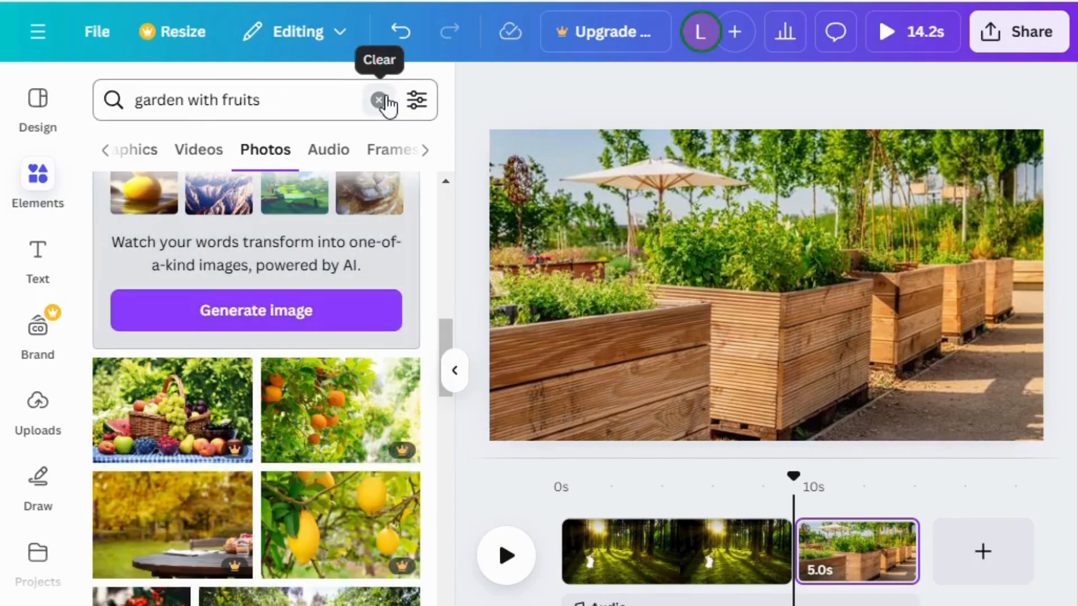
click(384, 101)
click(160, 207)
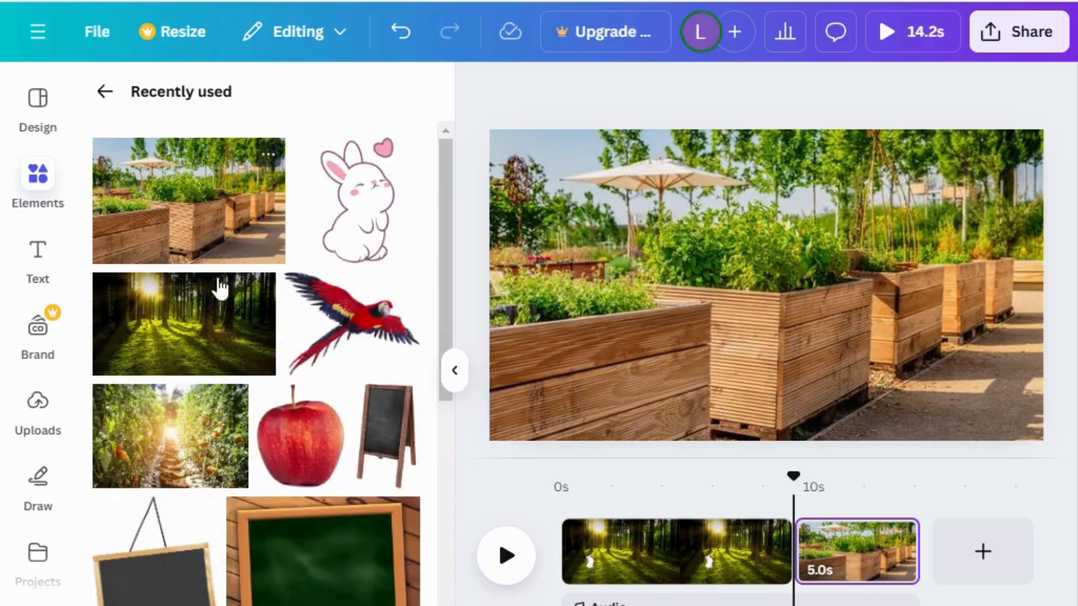
click(351, 228)
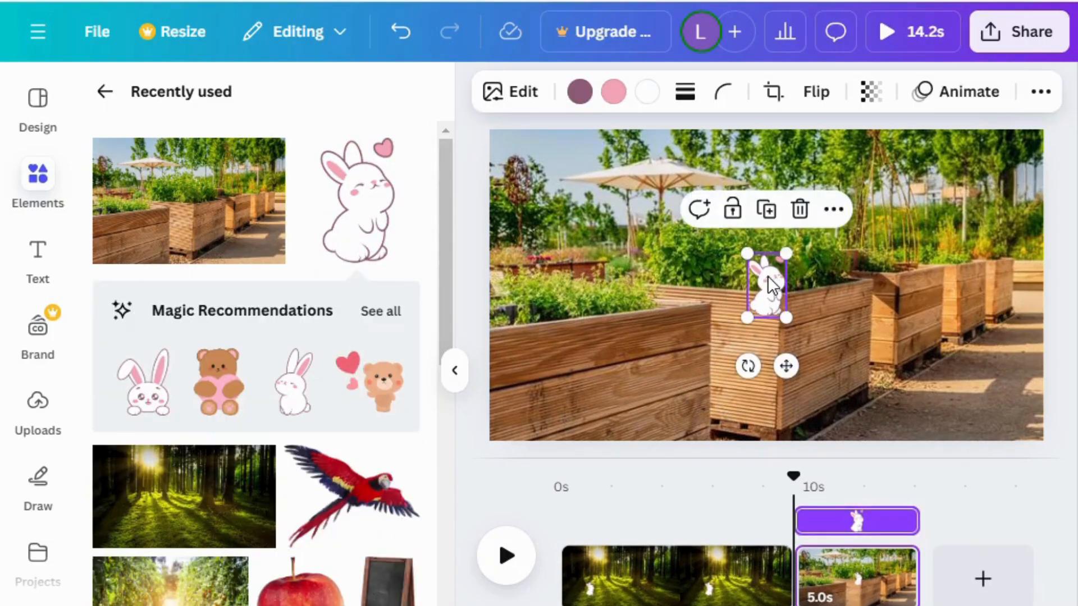
- Flip the garden bunny horizontally, make it smaller and place it on the path beside the wooden planters
drag(768, 275, 853, 389)
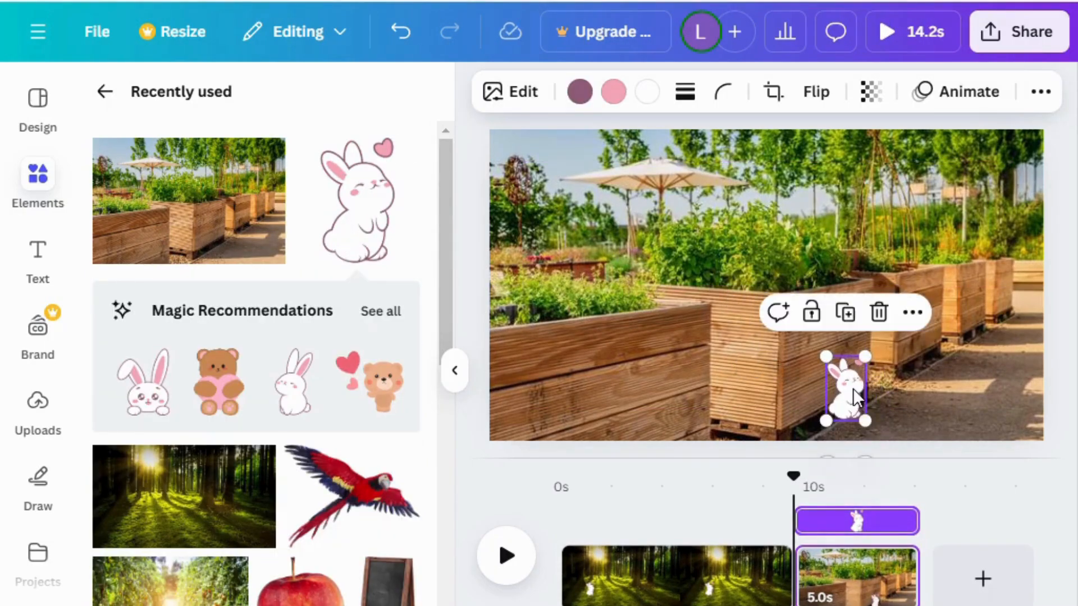
click(803, 94)
click(818, 144)
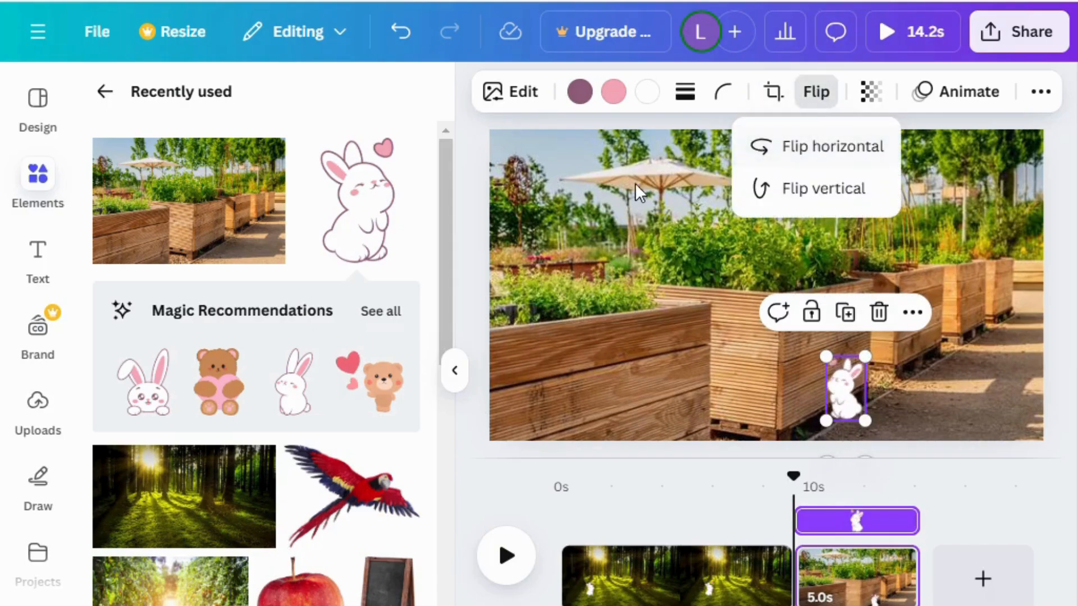
click(506, 292)
drag(843, 390, 892, 415)
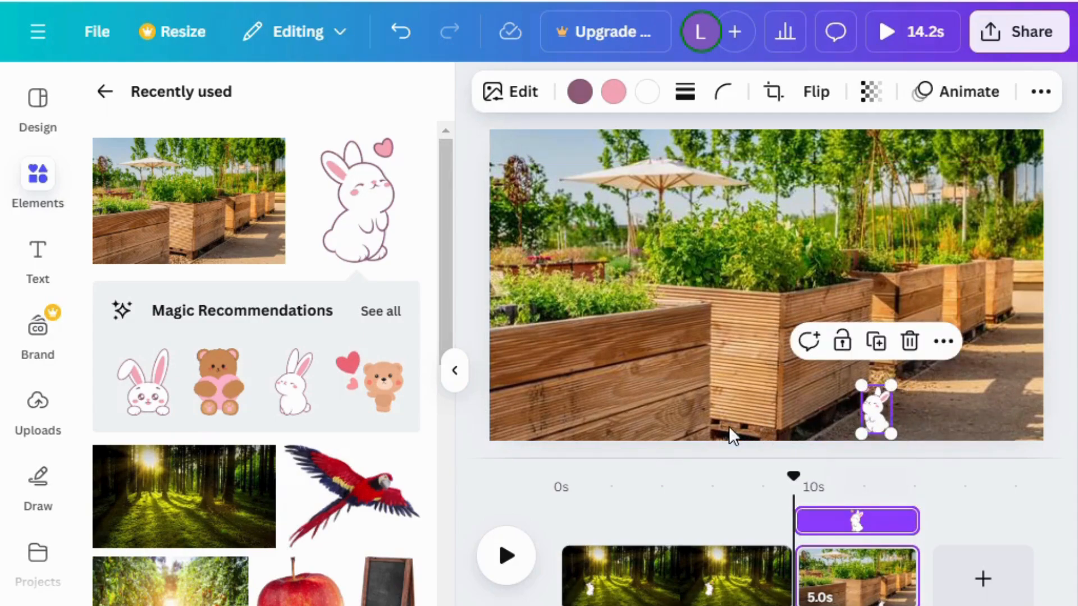
- Search the elements for "board" and insert the standing grey chalkboard graphic with the wooden frame
click(104, 94)
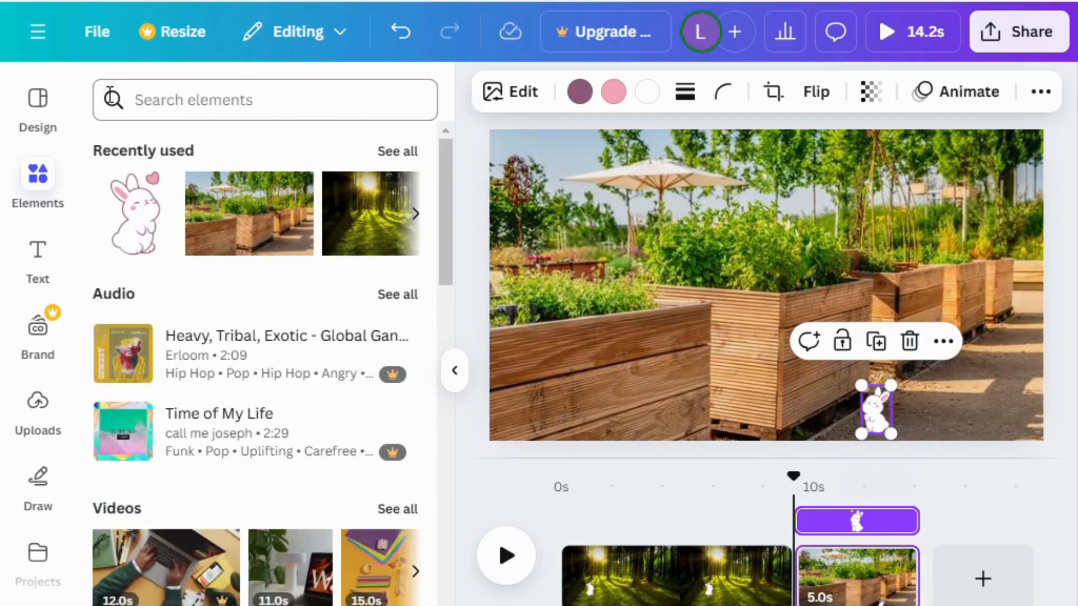
click(242, 101)
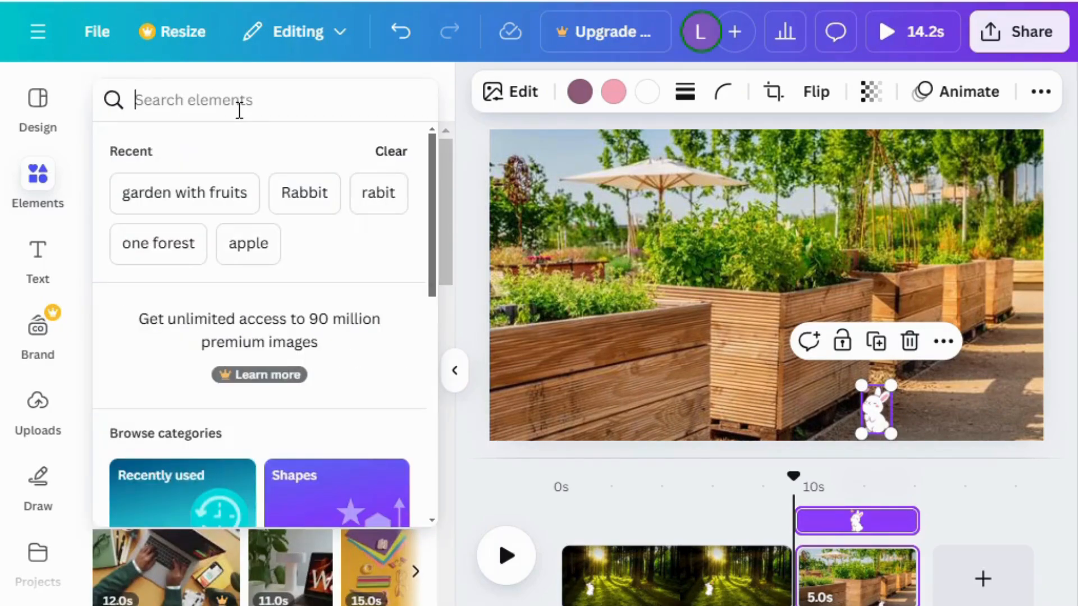
text(board)
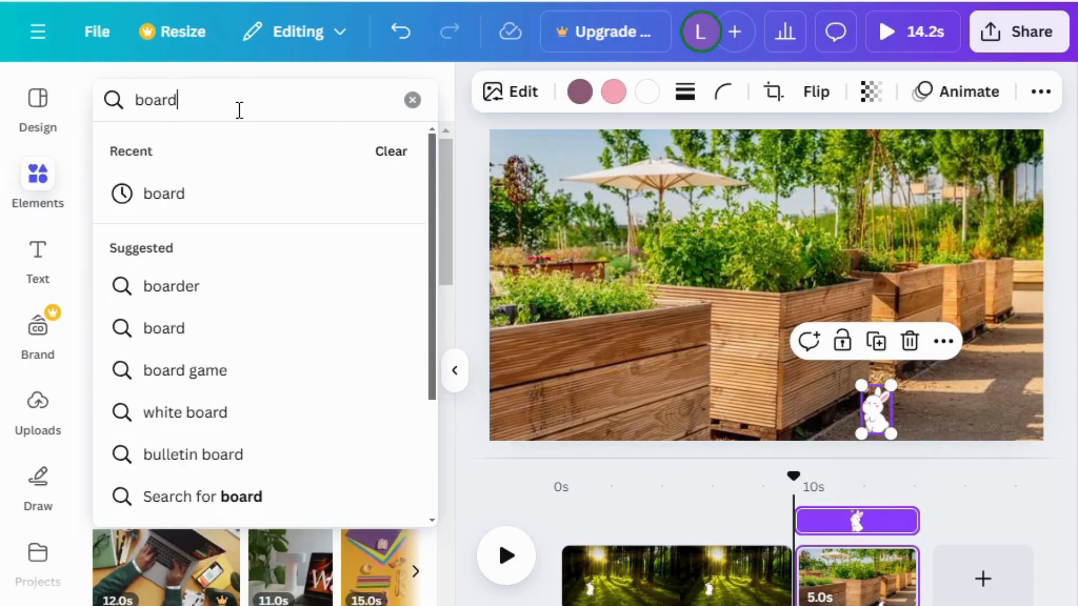
key(Return)
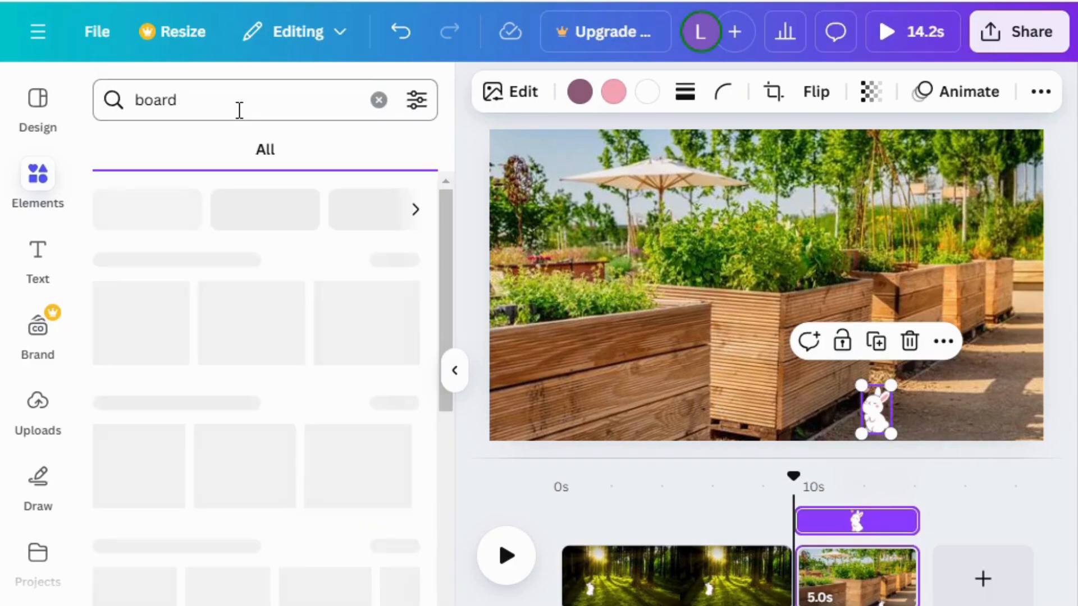
scroll(208, 449, down, 3)
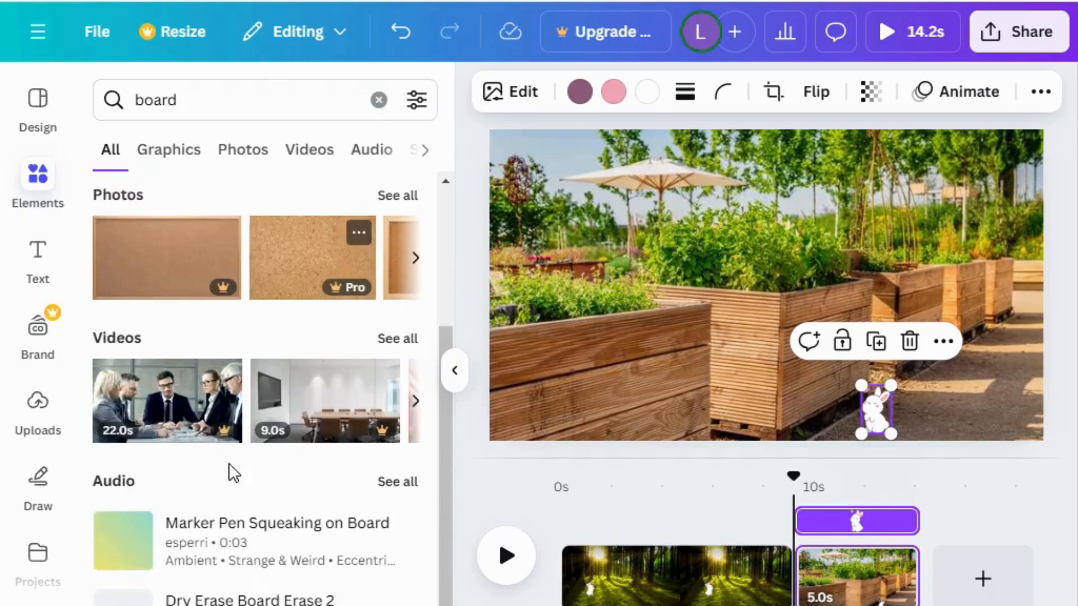
scroll(228, 463, up, 3)
click(125, 260)
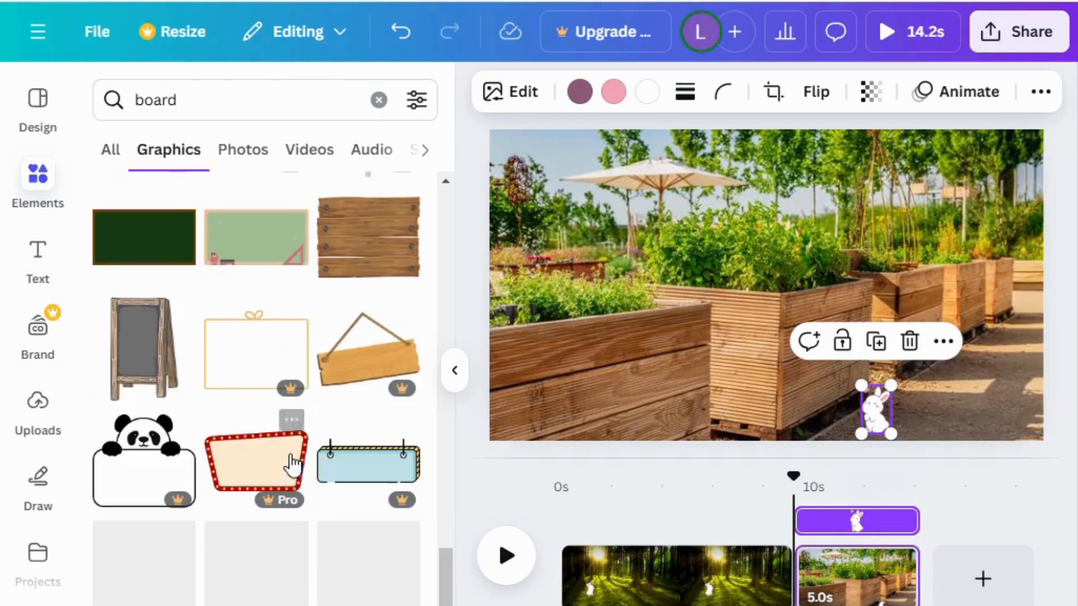
click(118, 370)
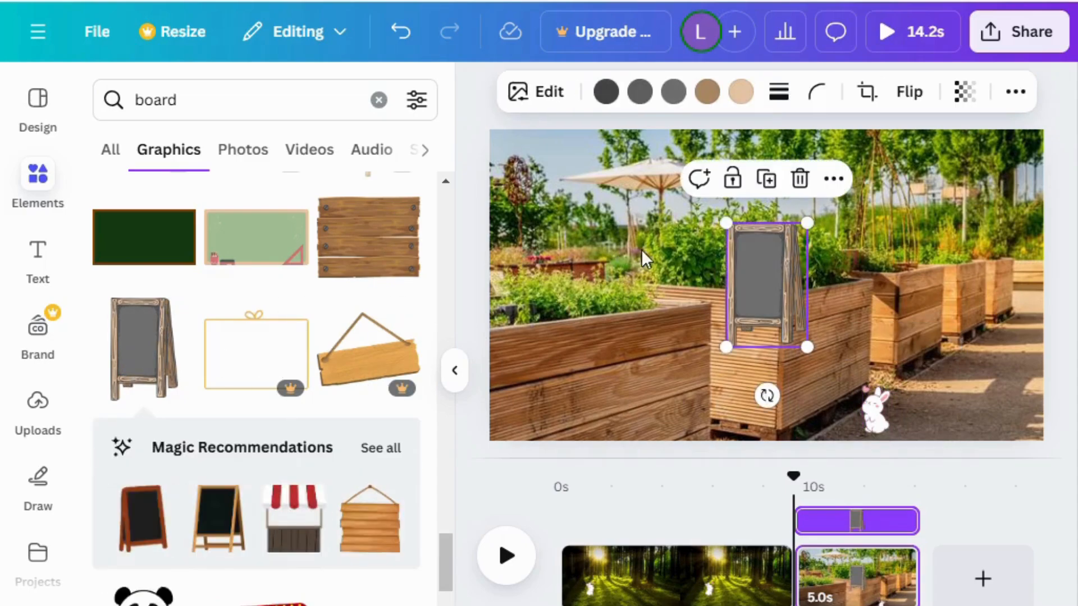
- Shrink the chalkboard and stand it on the path by the far planters, with the bunny moved to its lower right
drag(764, 266, 961, 320)
click(814, 320)
drag(868, 400, 994, 410)
click(772, 383)
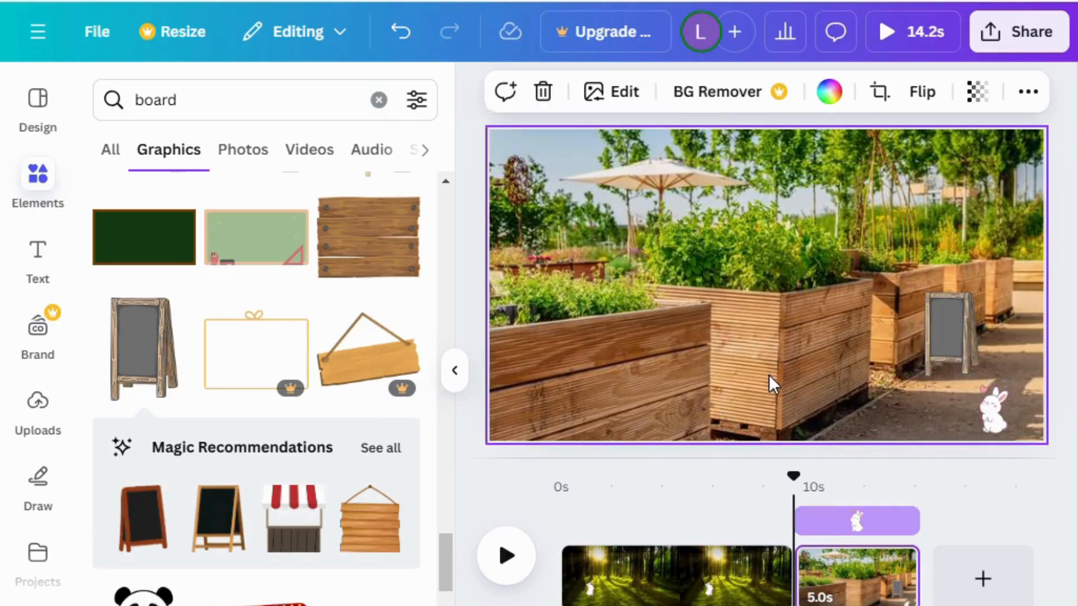
- Extend the garden page to end at about the 24 s mark and add a blank page after it
drag(917, 578, 954, 579)
click(1019, 575)
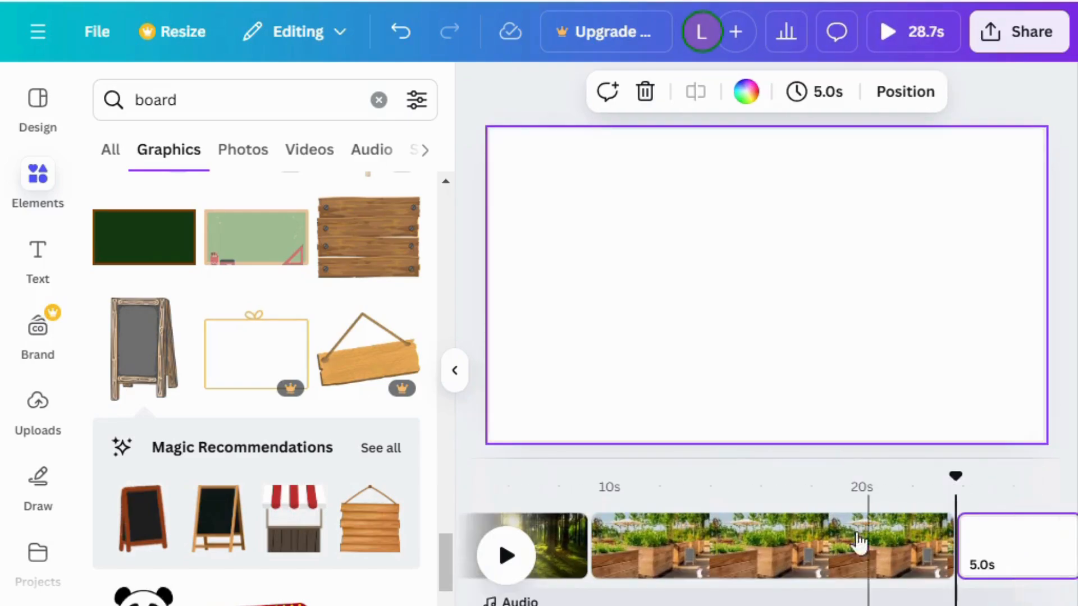
- Insert the recently used tomato garden photo on the blank page and set it as the page background
scroll(249, 380, down, 5)
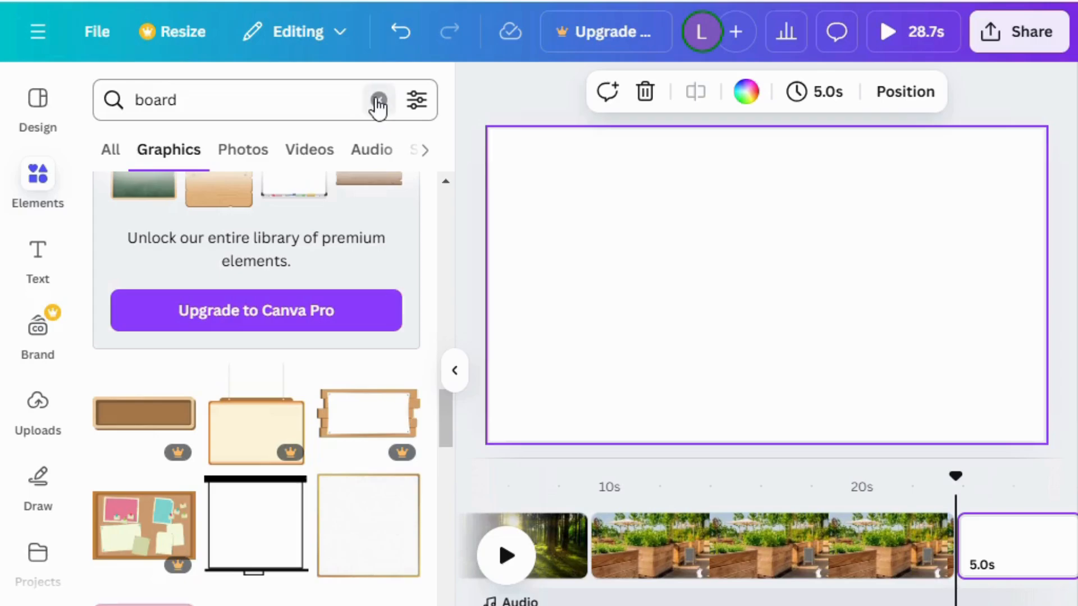
click(378, 100)
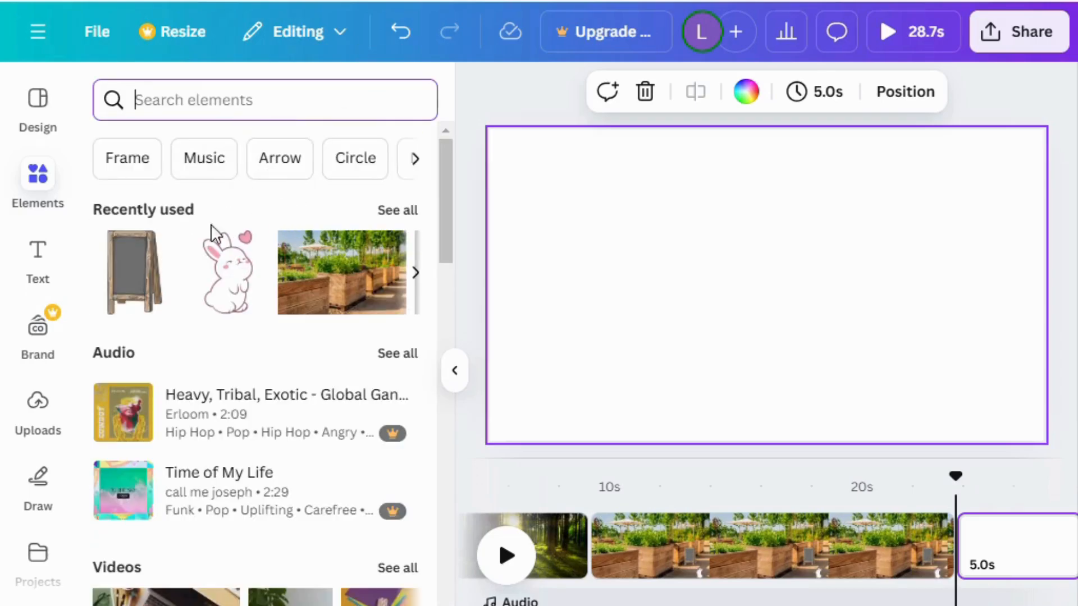
click(167, 220)
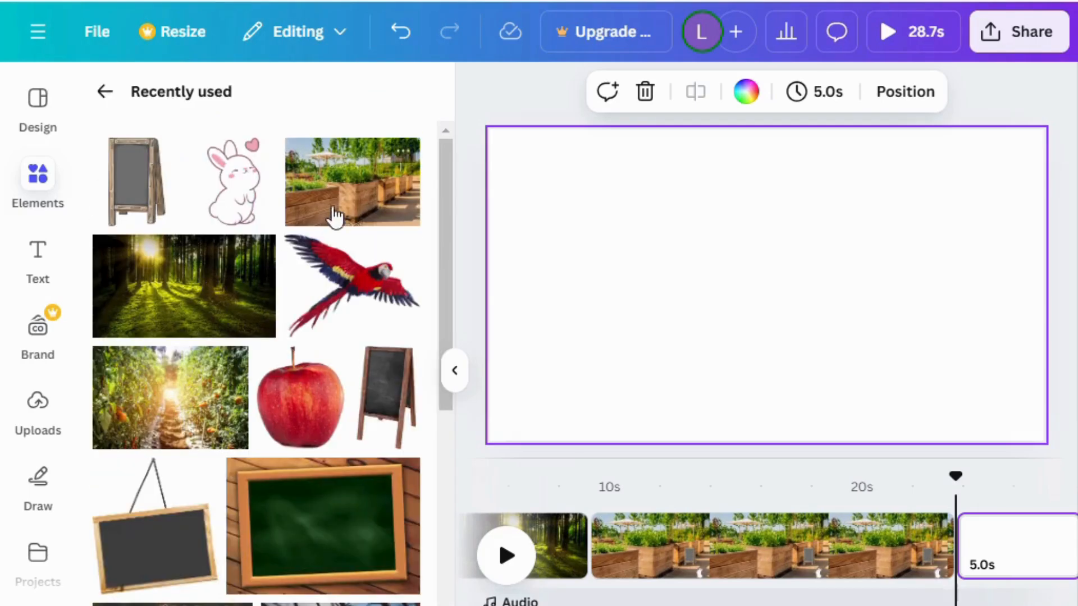
scroll(167, 282, down, 2)
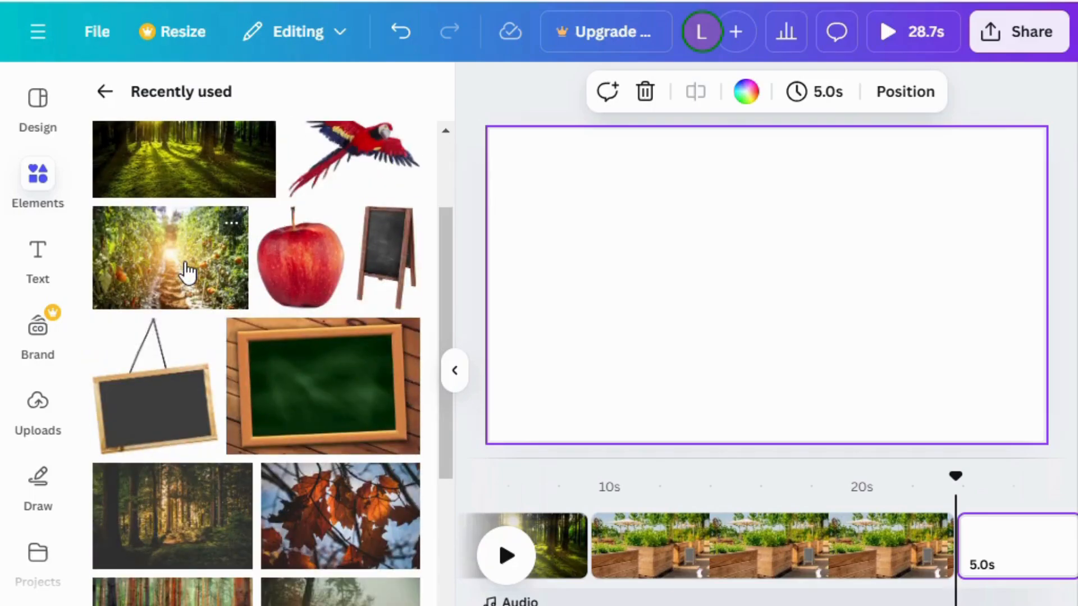
click(187, 272)
right_click(613, 239)
click(789, 556)
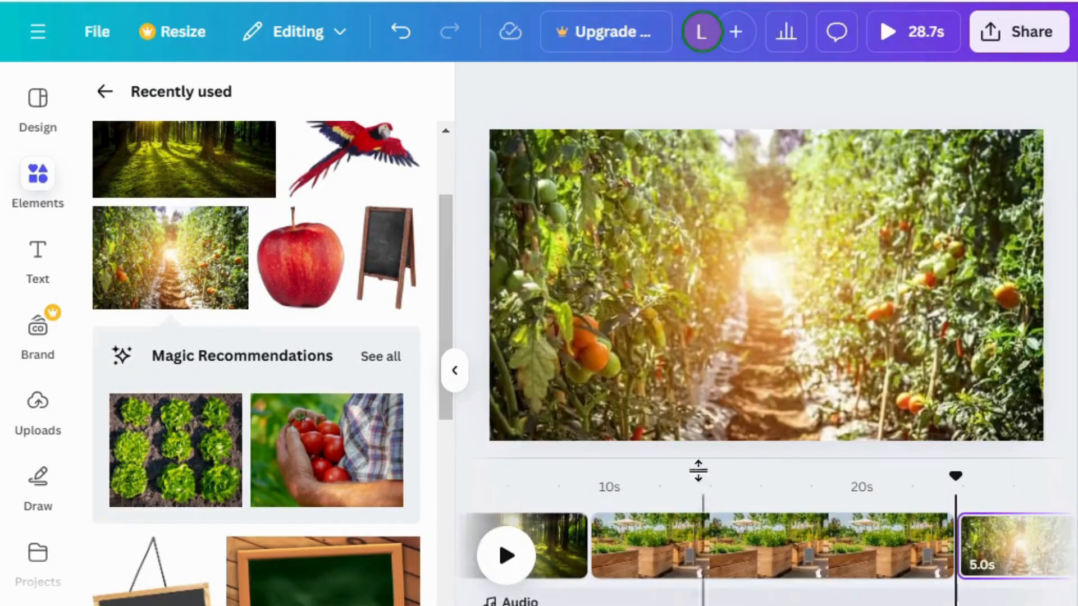
- Add the recently used bunny and place it at the foot of the plants just left of the dirt path
click(273, 194)
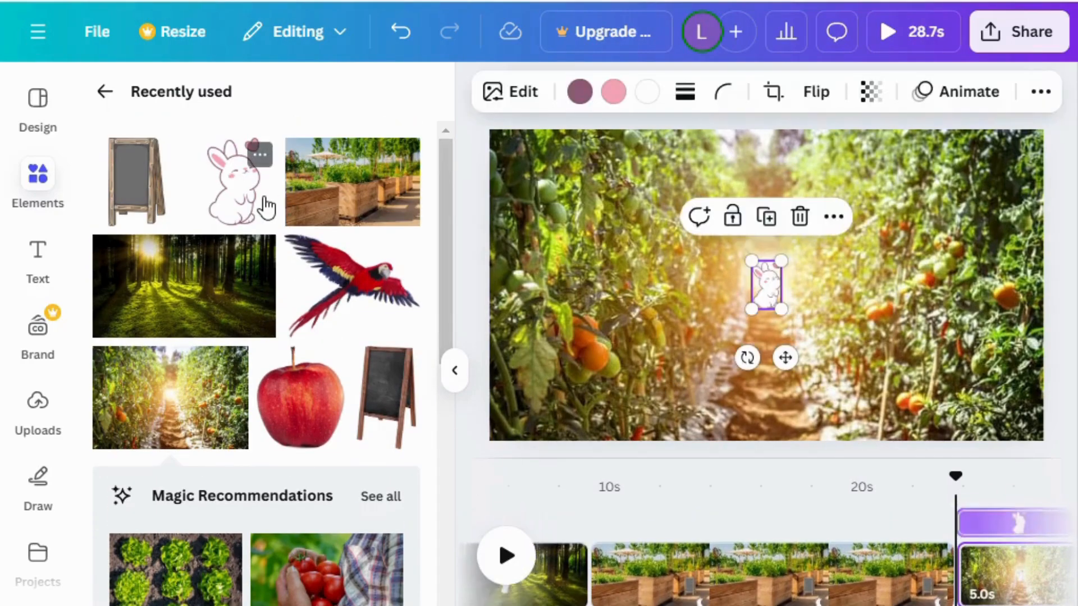
drag(772, 282, 698, 408)
click(820, 359)
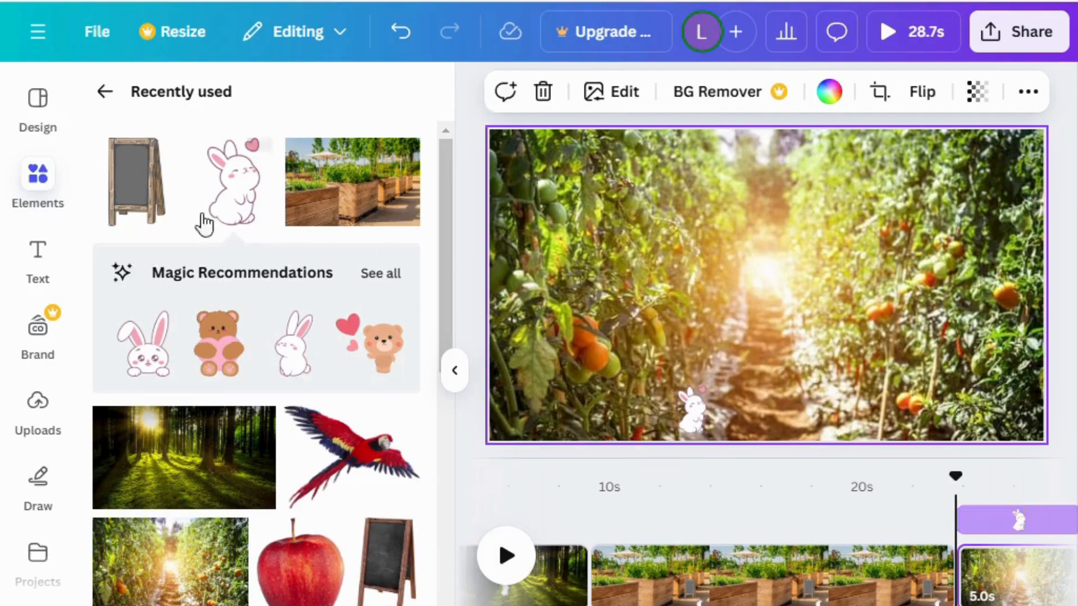
- Search the elements for "parrot" and insert the photo of the red macaw flying with spread wings
click(132, 83)
text(parrot)
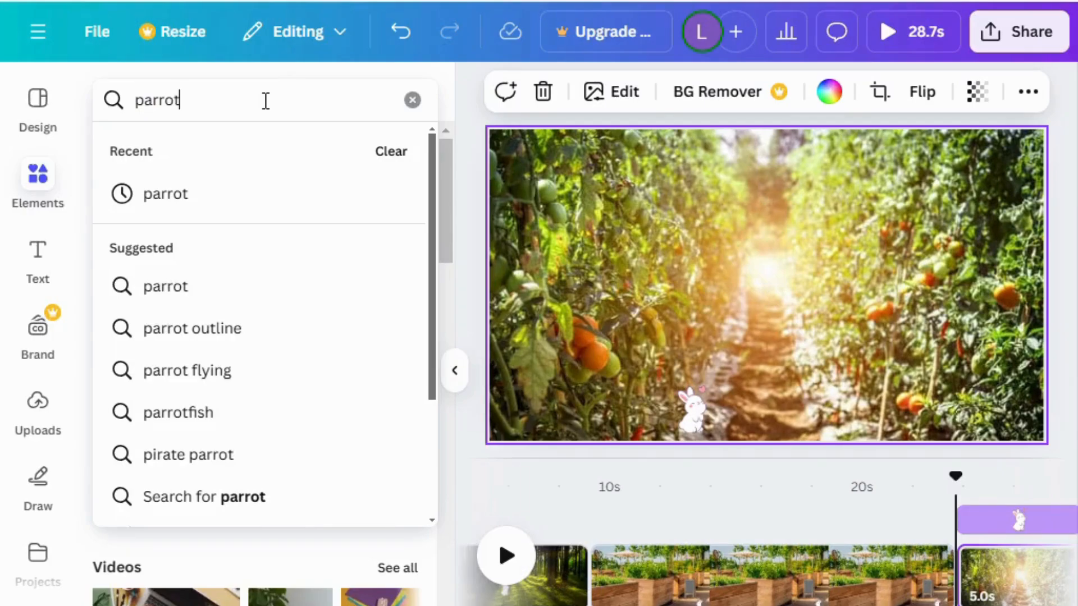
key(Return)
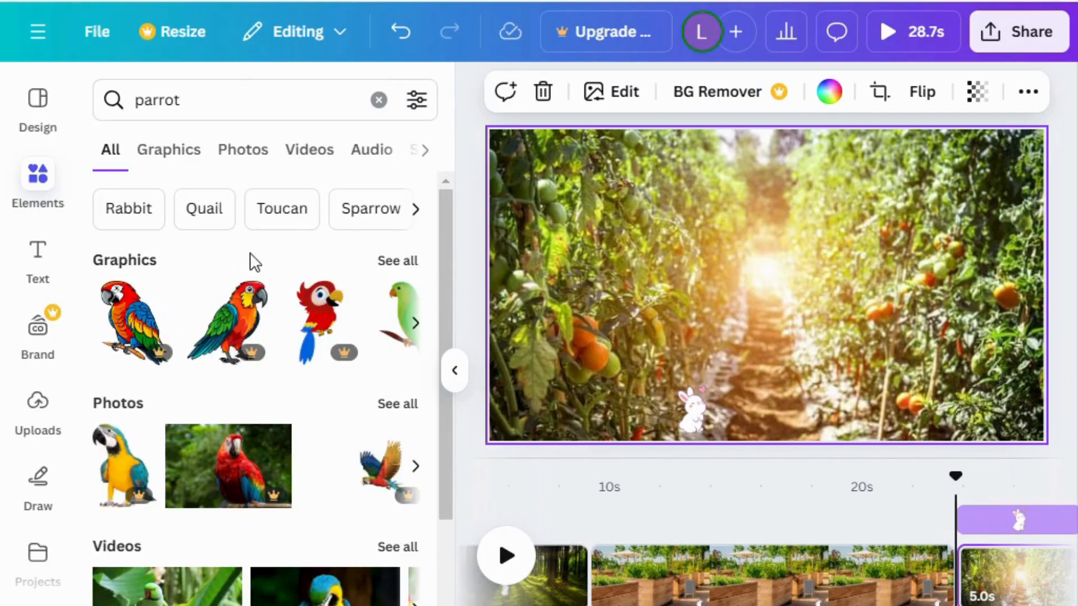
click(137, 260)
scroll(204, 348, down, 3)
scroll(205, 348, down, 5)
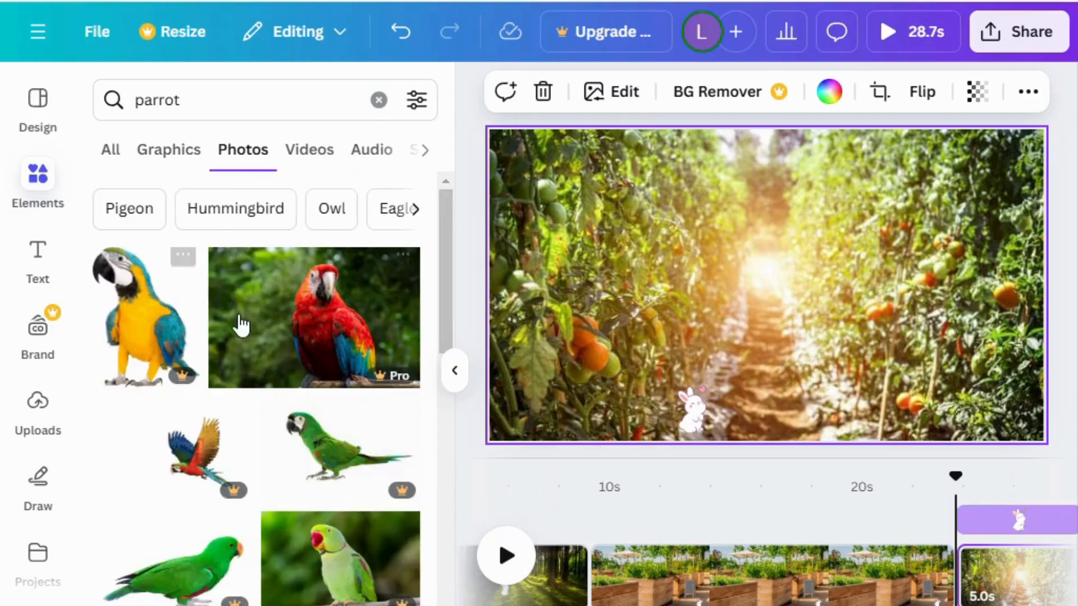
scroll(238, 320, down, 4)
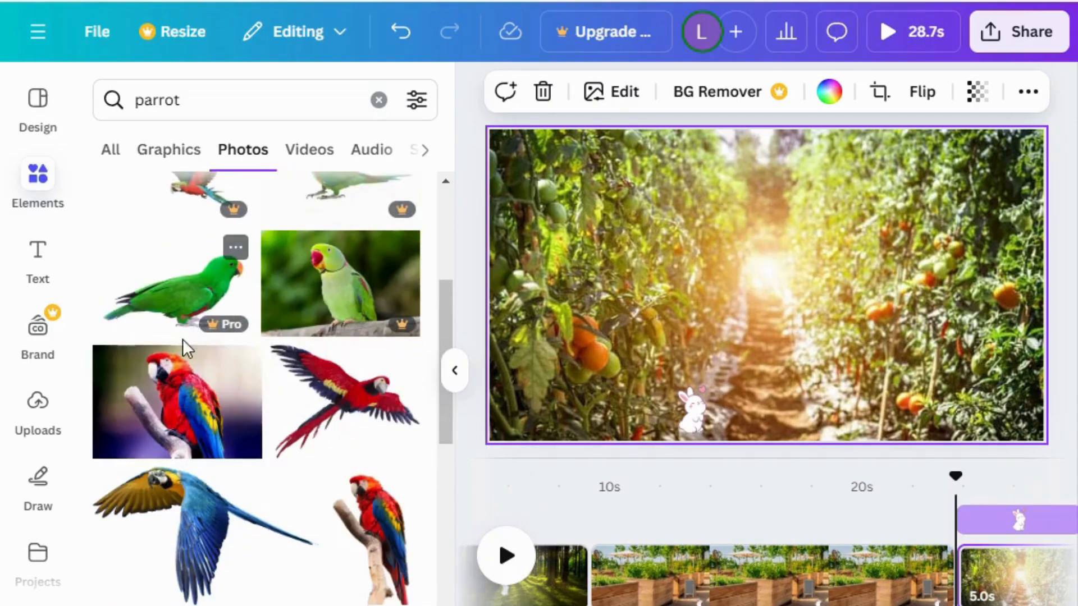
click(404, 400)
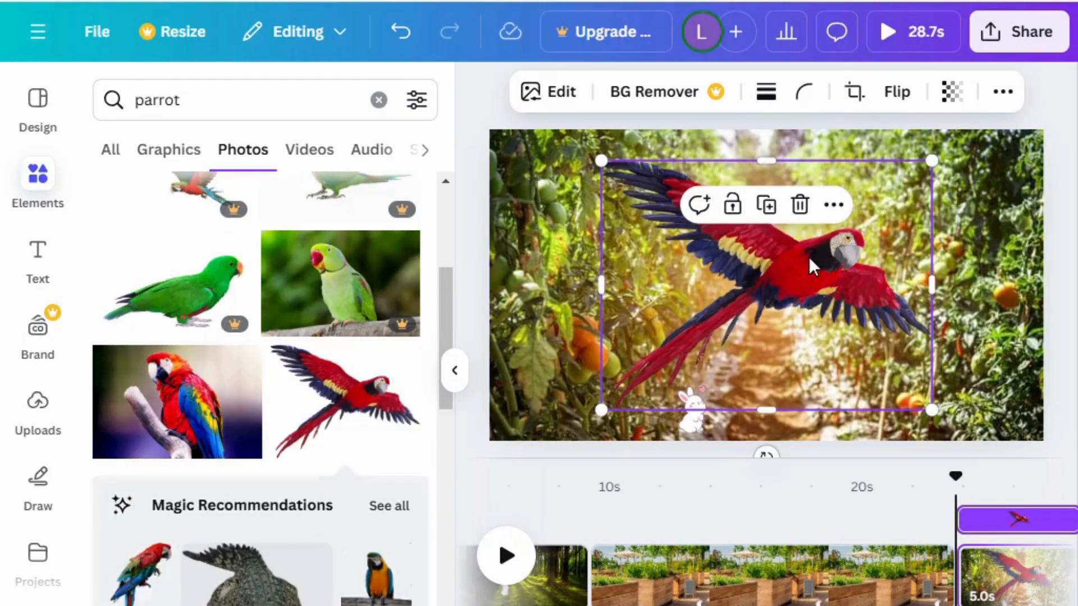
- Flip the parrot horizontally, shrink it and place it in flight to the right of the path at mid-height
click(901, 91)
click(903, 145)
click(749, 263)
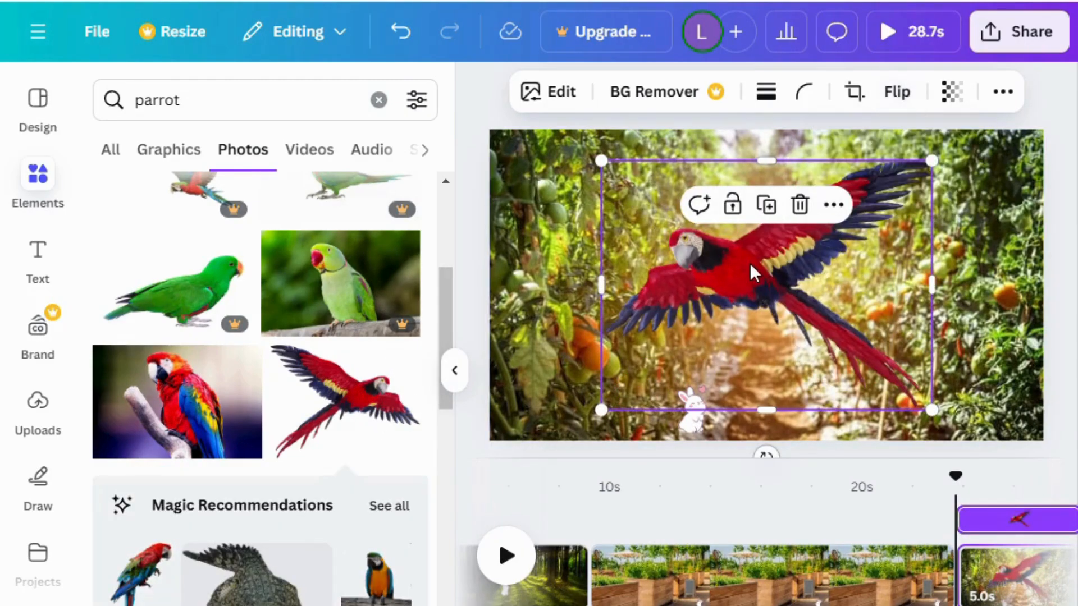
drag(613, 180, 879, 335)
drag(890, 395, 860, 302)
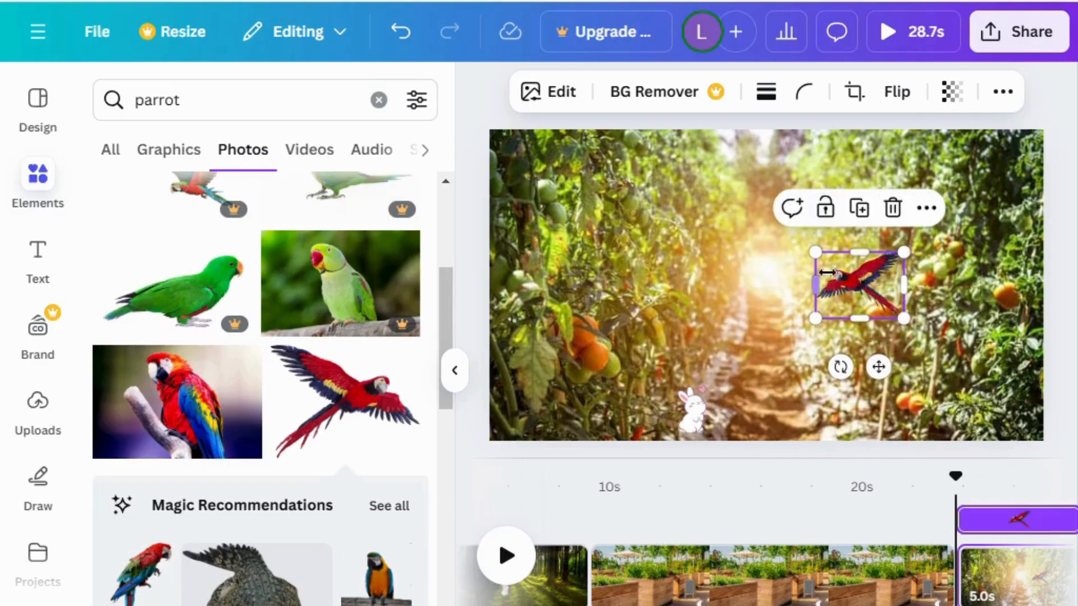
drag(825, 267, 805, 243)
click(677, 268)
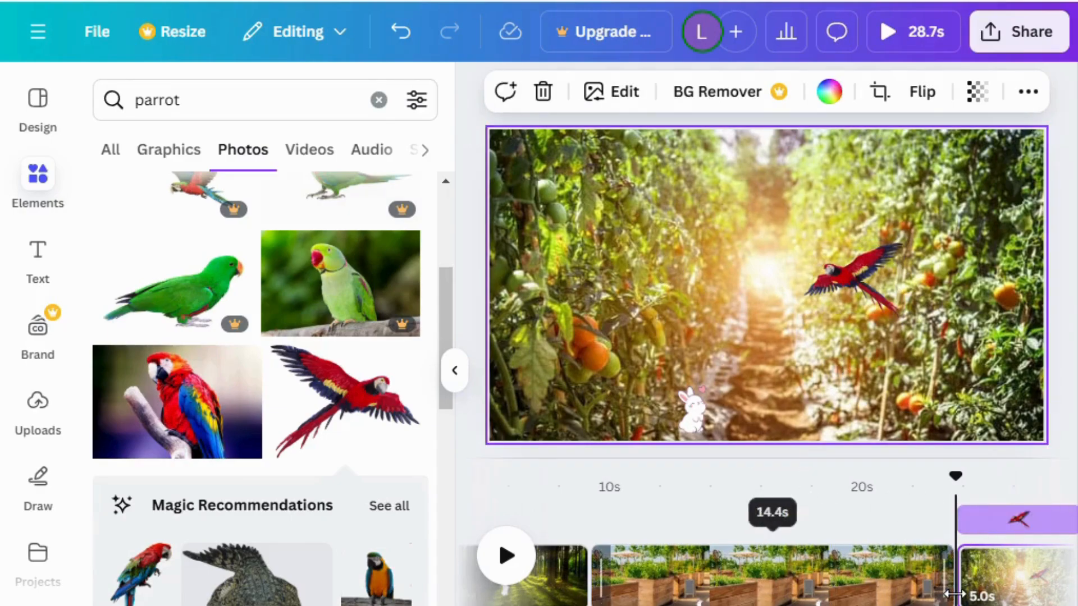
- Shorten the wooden planter garden page to 12.5 s and add a blank page at the end of the timeline
click(900, 590)
drag(900, 593, 854, 587)
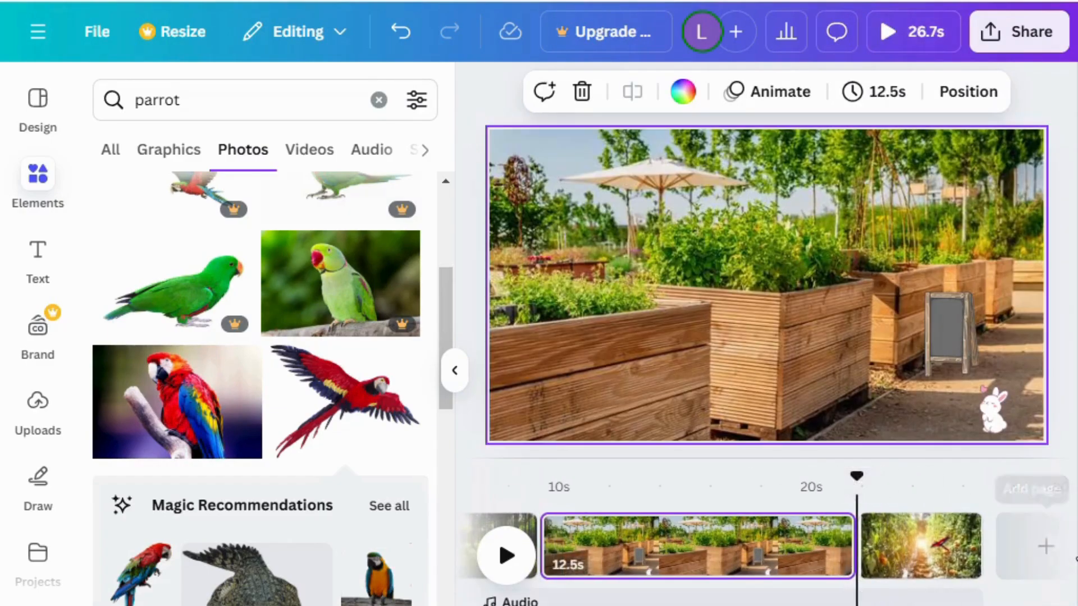
click(1036, 544)
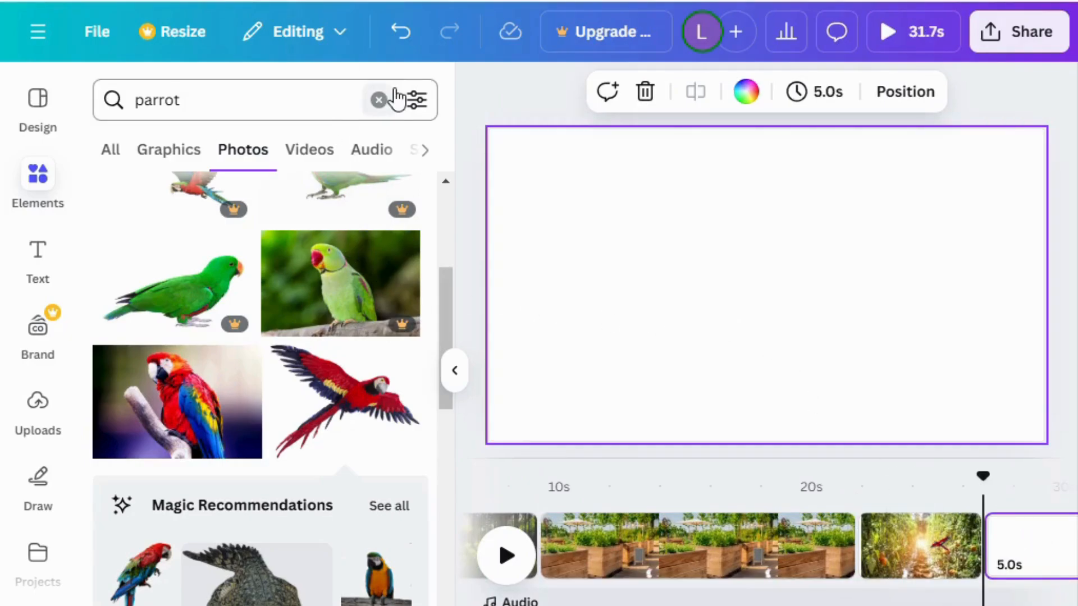
- Reuse the tomato garden photo from the recently used elements as the background of the new last page
click(379, 101)
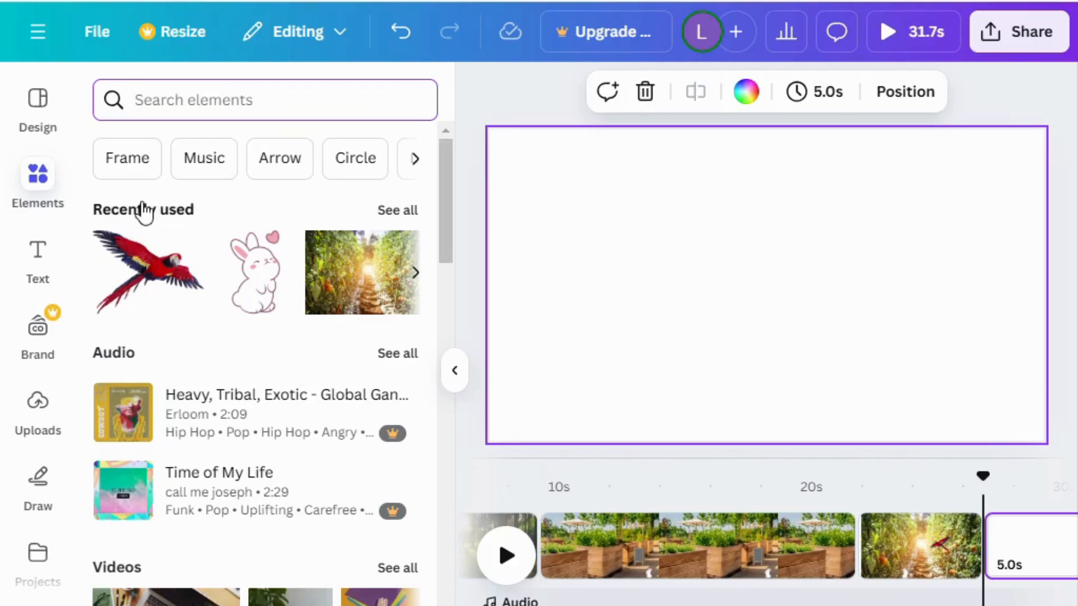
click(145, 211)
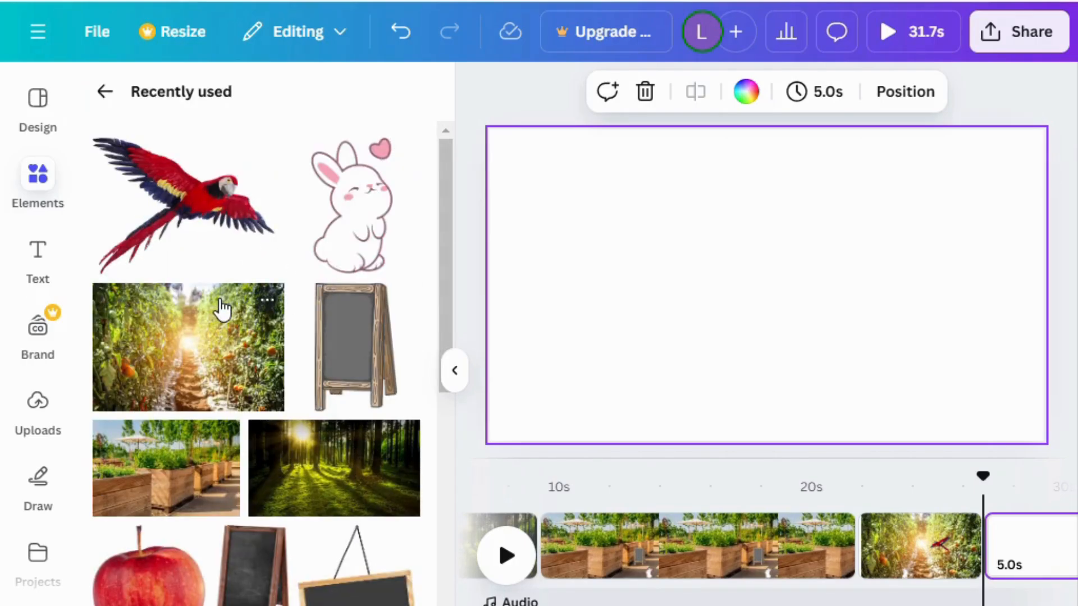
scroll(224, 315, down, 5)
scroll(236, 325, up, 5)
click(242, 323)
right_click(651, 284)
click(760, 558)
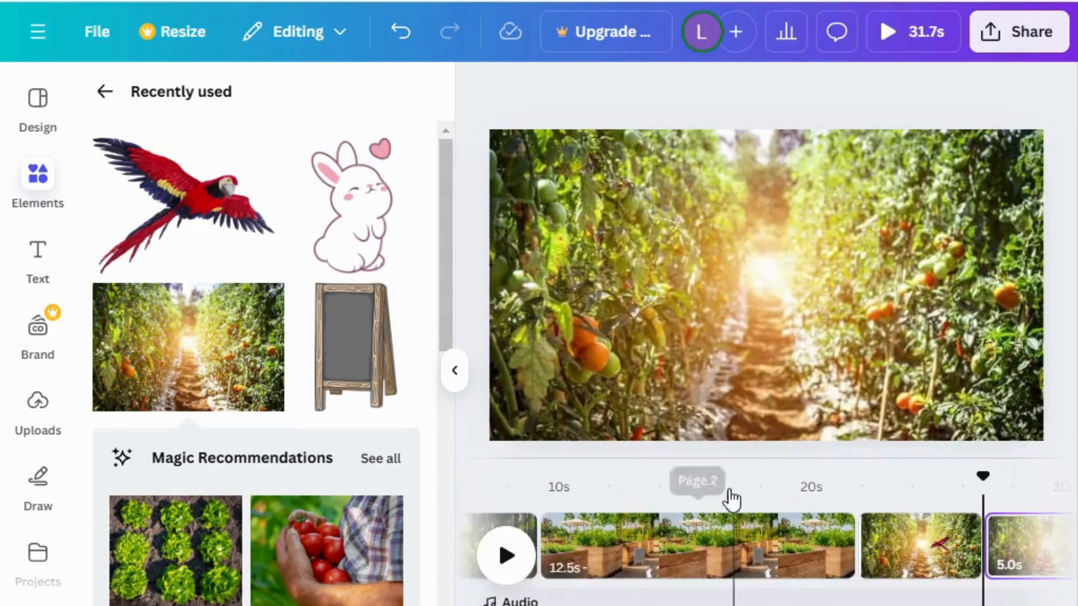
- Add the bunny at the lower left of the path and the flying parrot over the upper right plants
click(372, 225)
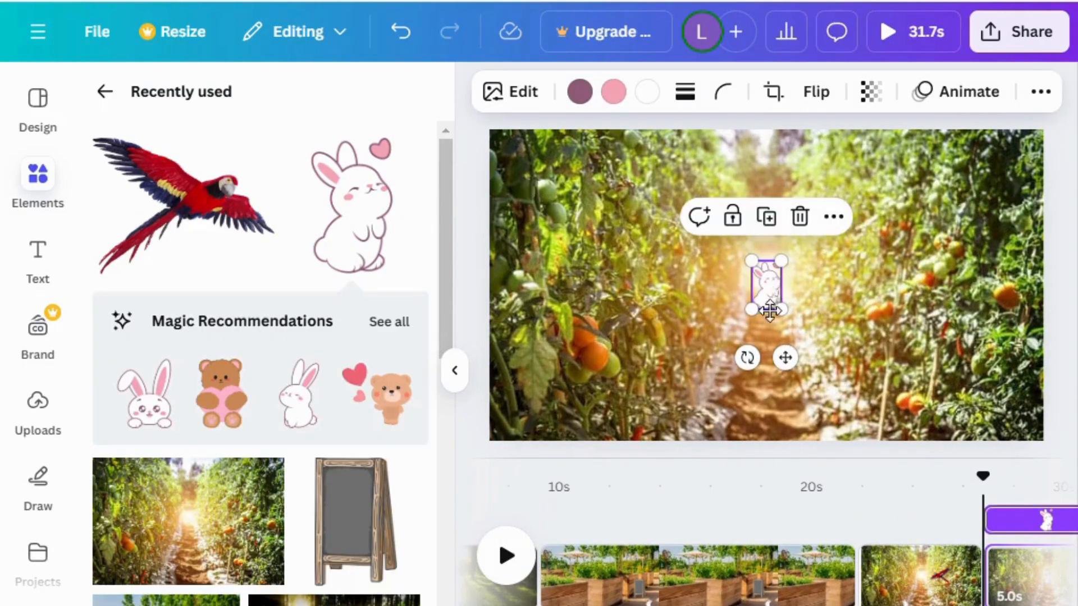
drag(769, 310, 700, 416)
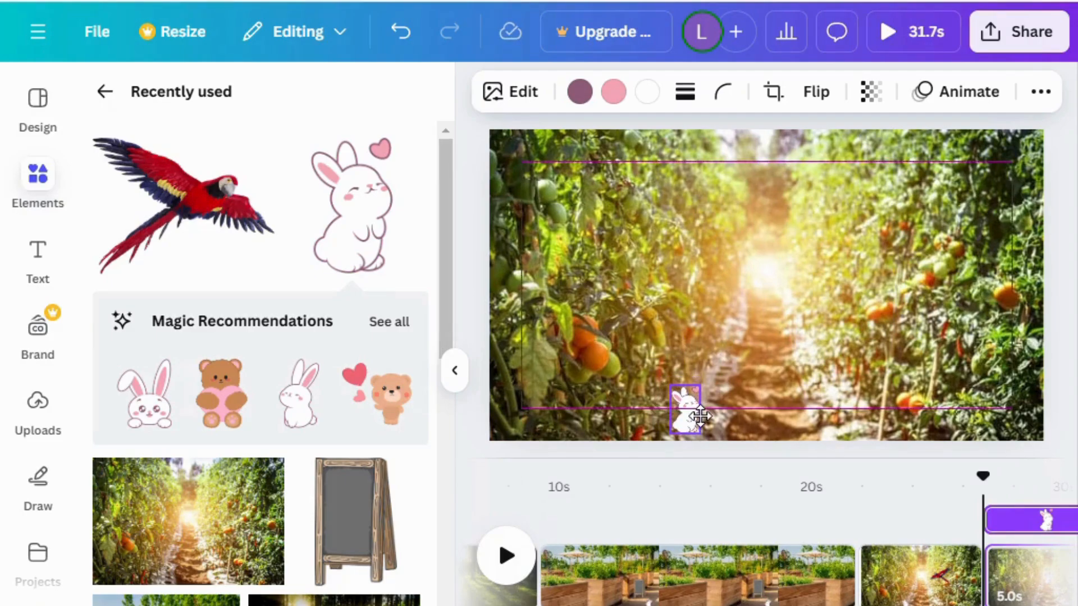
click(225, 216)
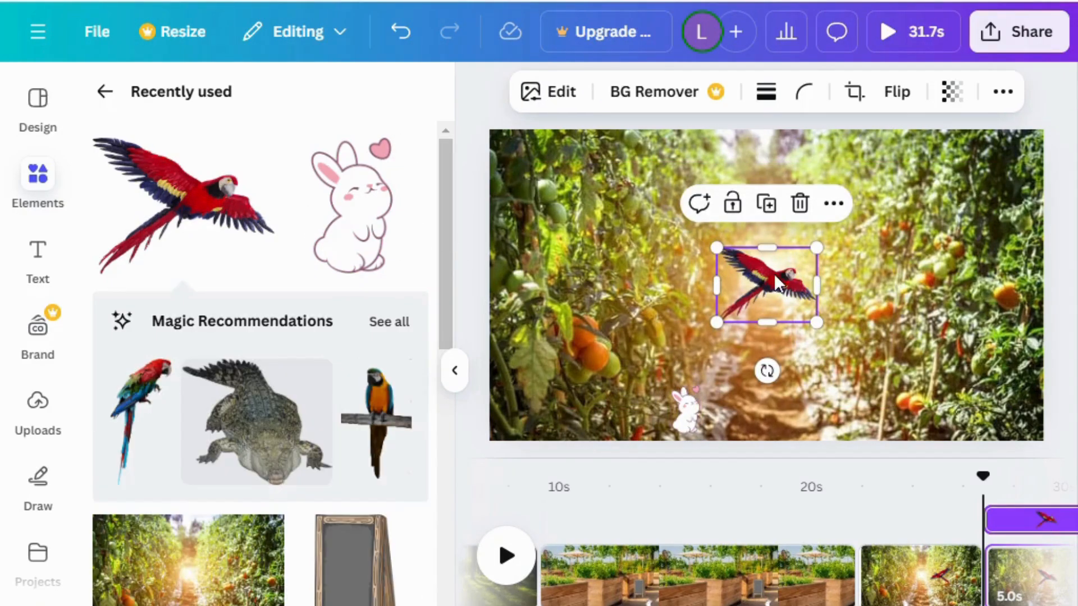
drag(775, 281, 950, 208)
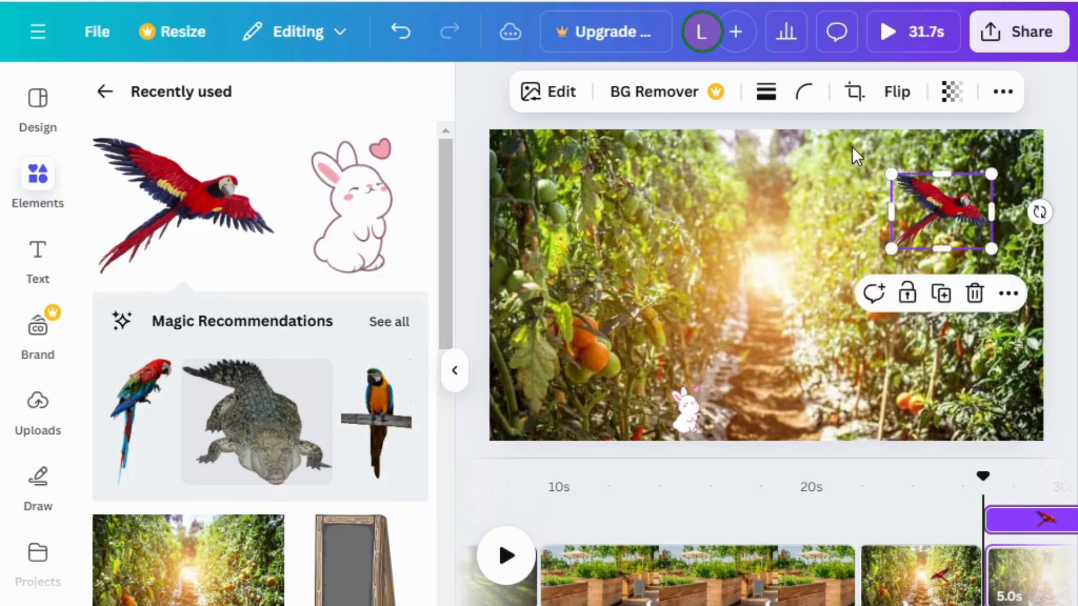
- Flip the last page's parrot horizontally, move it slightly down and left, and enlarge it a little
click(897, 92)
click(897, 146)
click(801, 284)
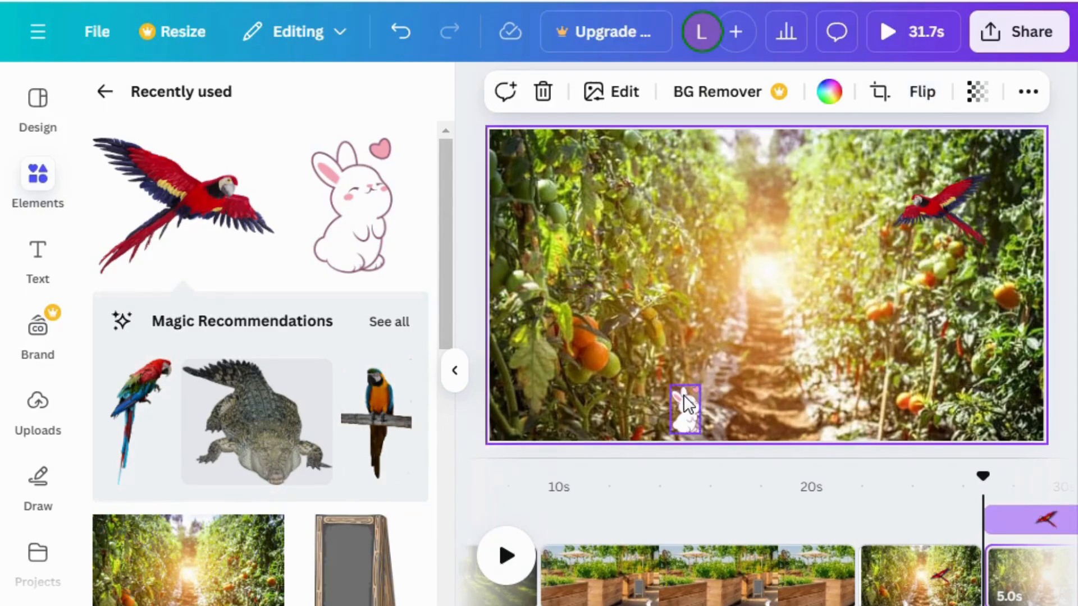
click(915, 219)
drag(915, 219, 912, 233)
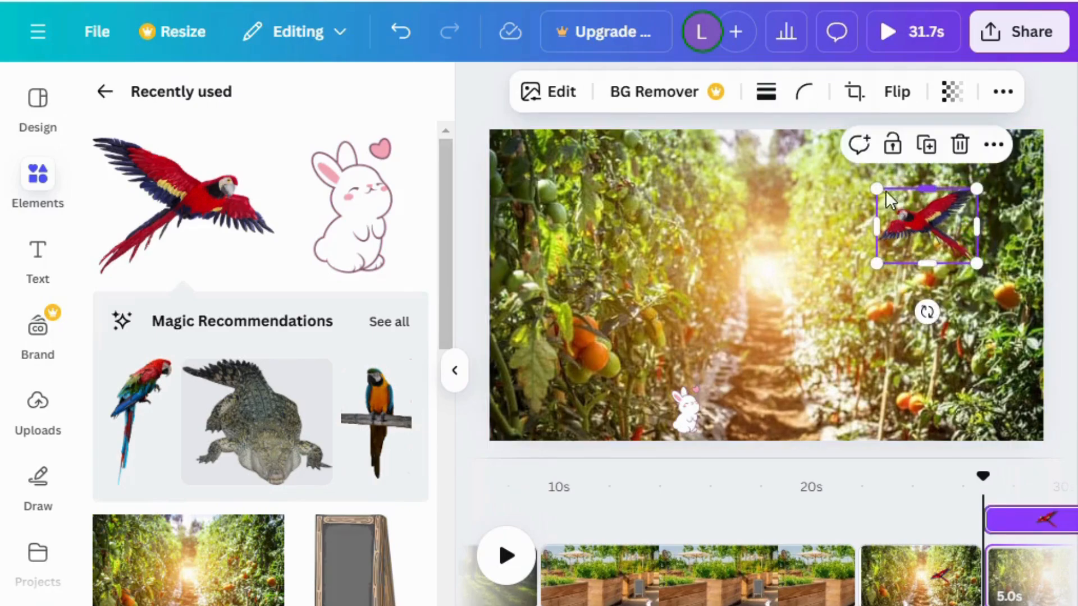
drag(885, 197, 869, 179)
click(797, 278)
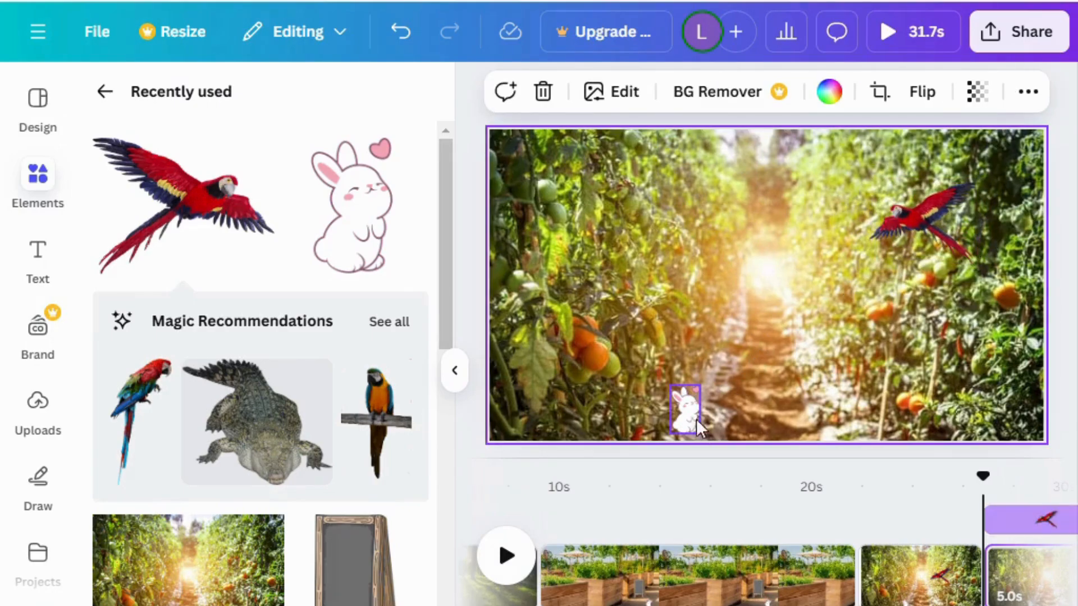
- Return to the first tomato garden page and search the elements for "apple"
click(938, 586)
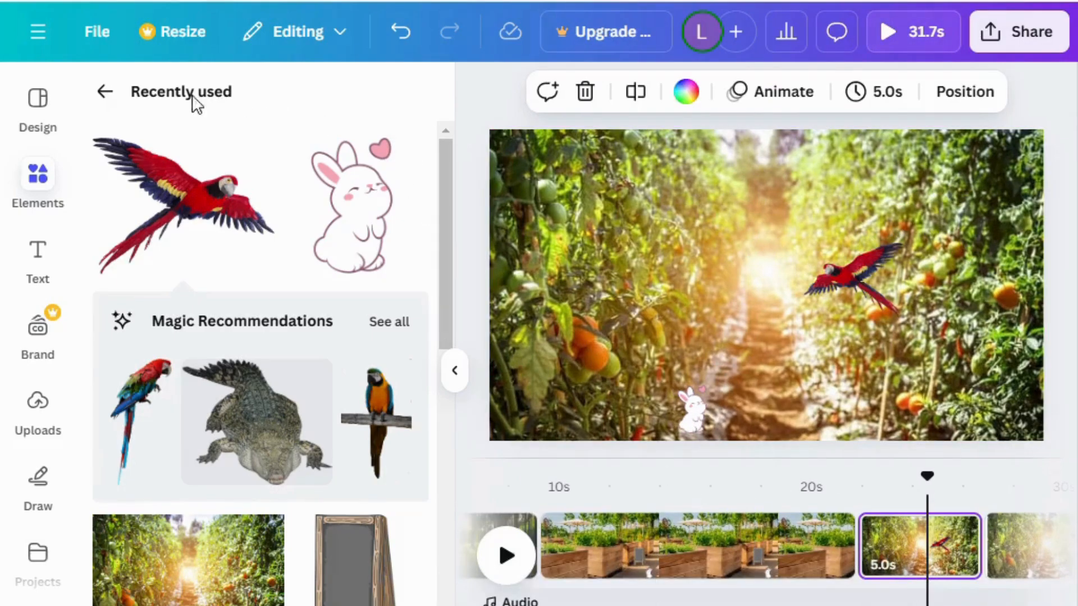
click(105, 91)
click(316, 107)
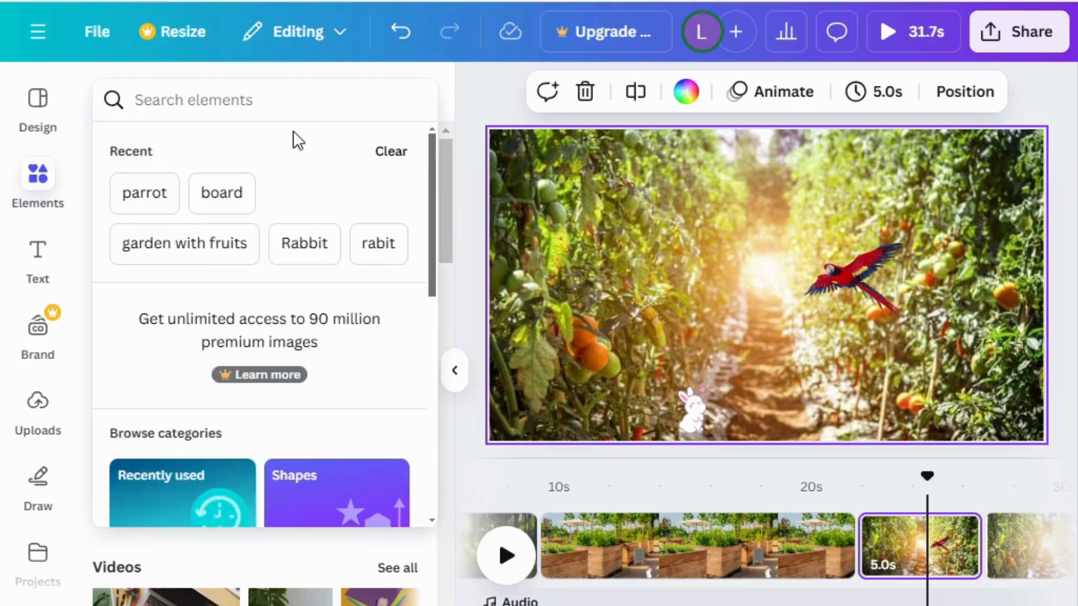
text(a)
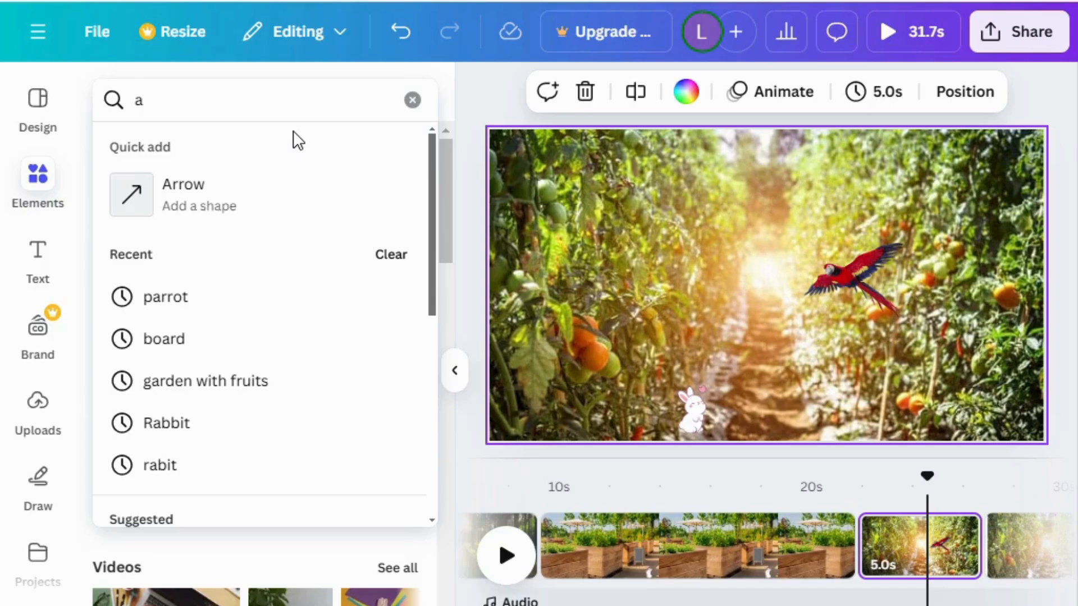
text(pple)
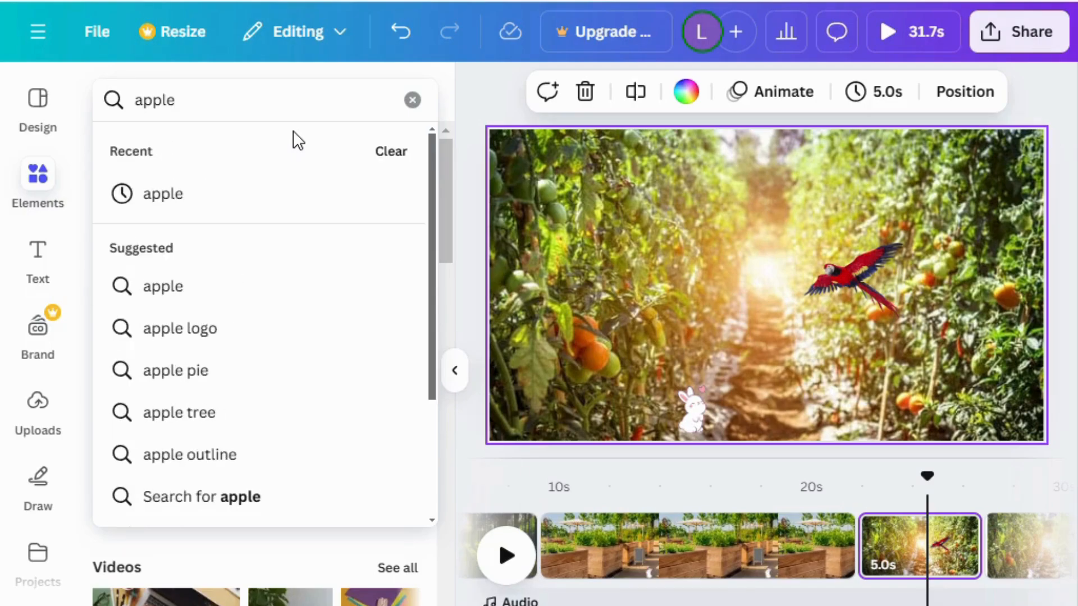
key(Return)
- Insert the single red apple photo with the long stem, shrink it below the bunny's height and set it on the ground beside the bunny
scroll(234, 359, down, 6)
scroll(239, 367, up, 6)
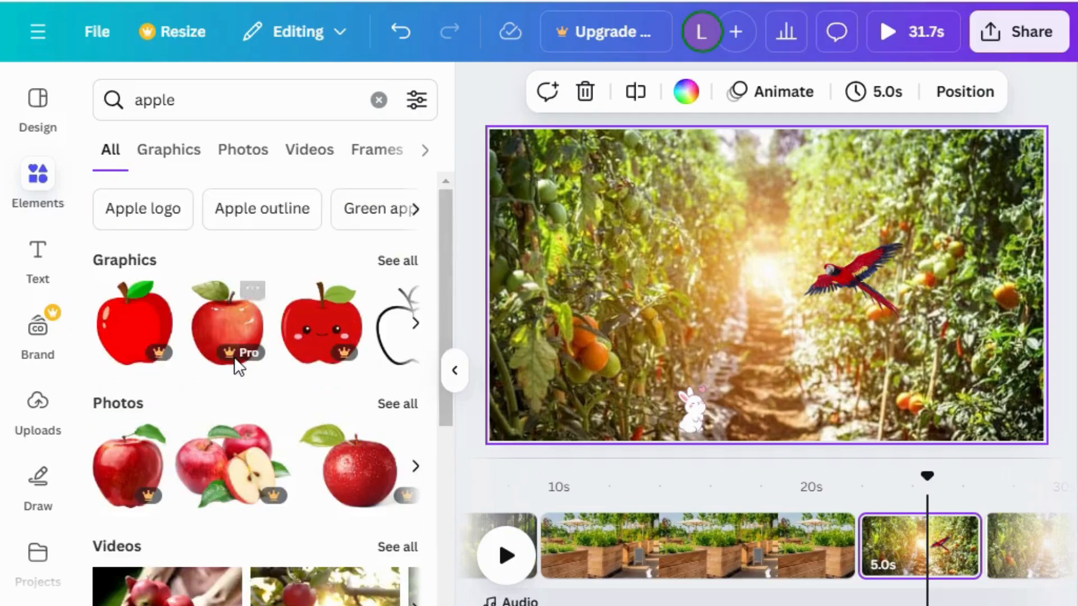
click(124, 403)
scroll(188, 457, down, 5)
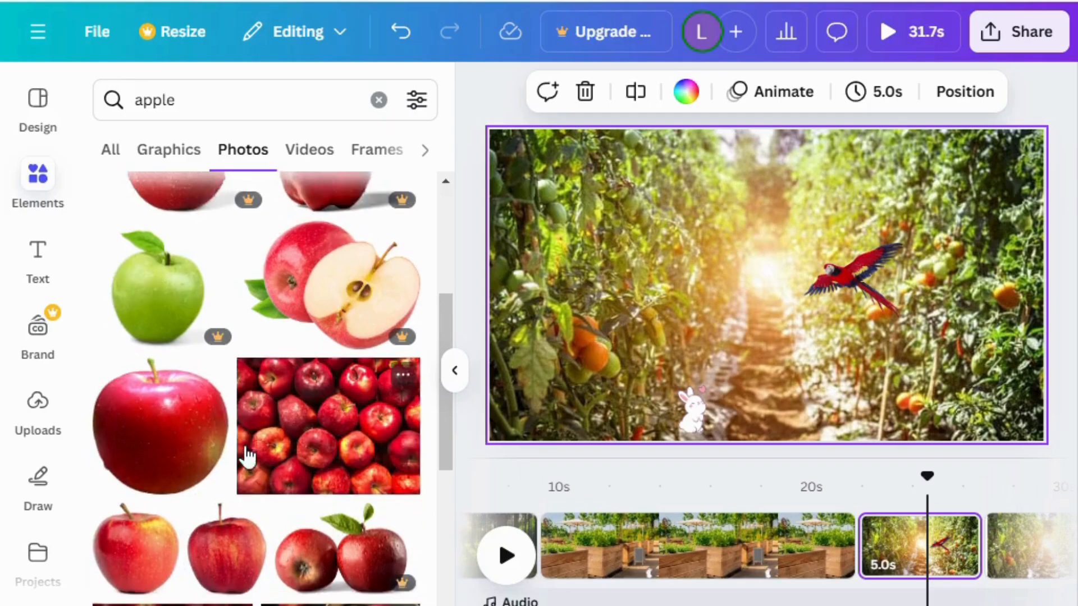
scroll(247, 456, down, 2)
click(226, 436)
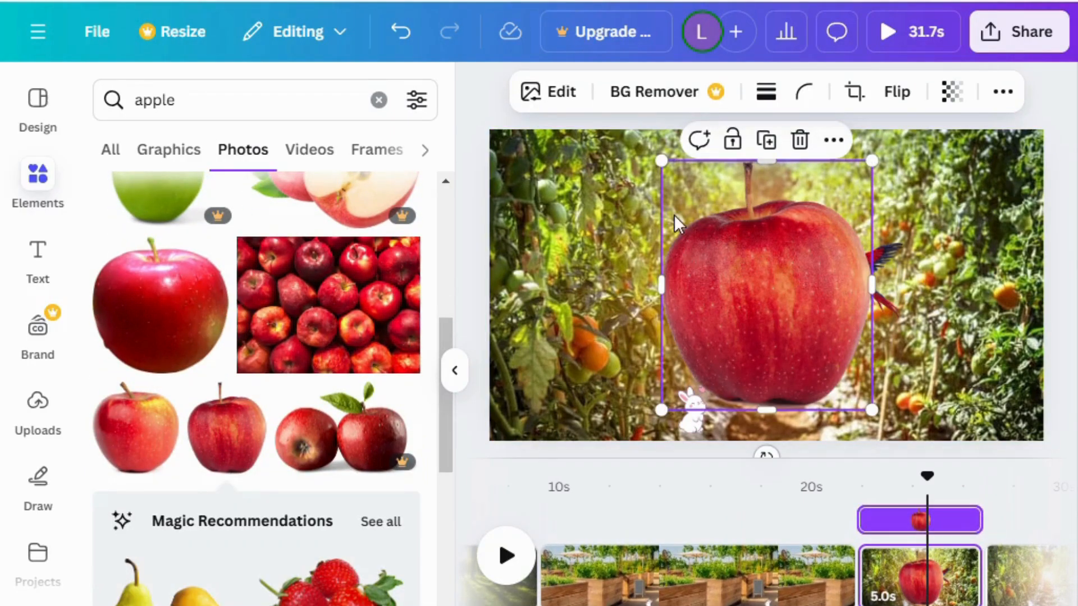
drag(668, 162, 729, 415)
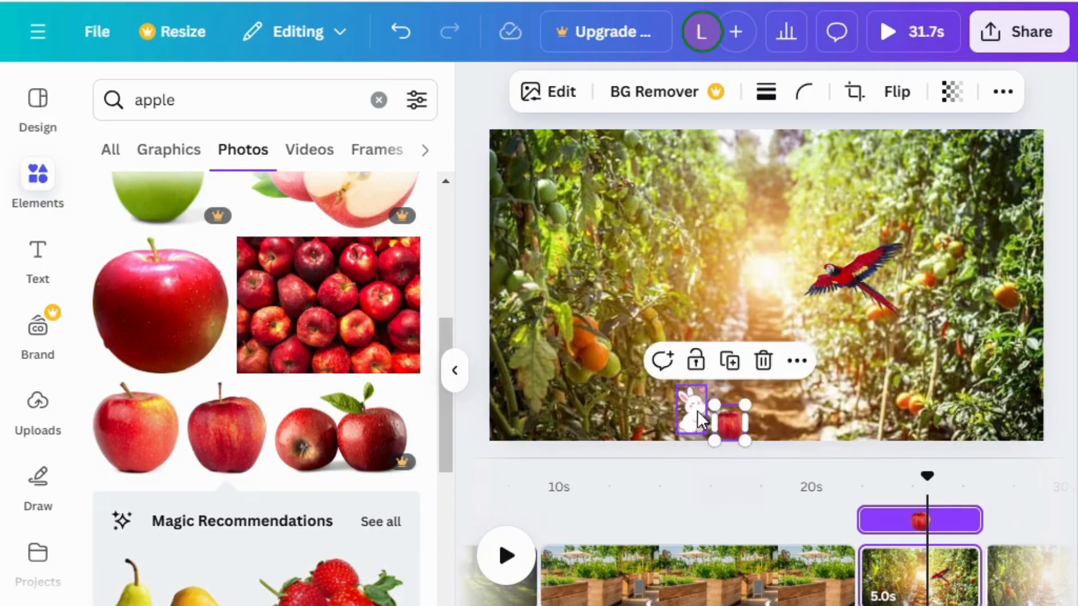
- Enlarge the bunny on the first tomato garden page and shift the apple slightly left, closer to it
click(696, 412)
drag(677, 387, 664, 362)
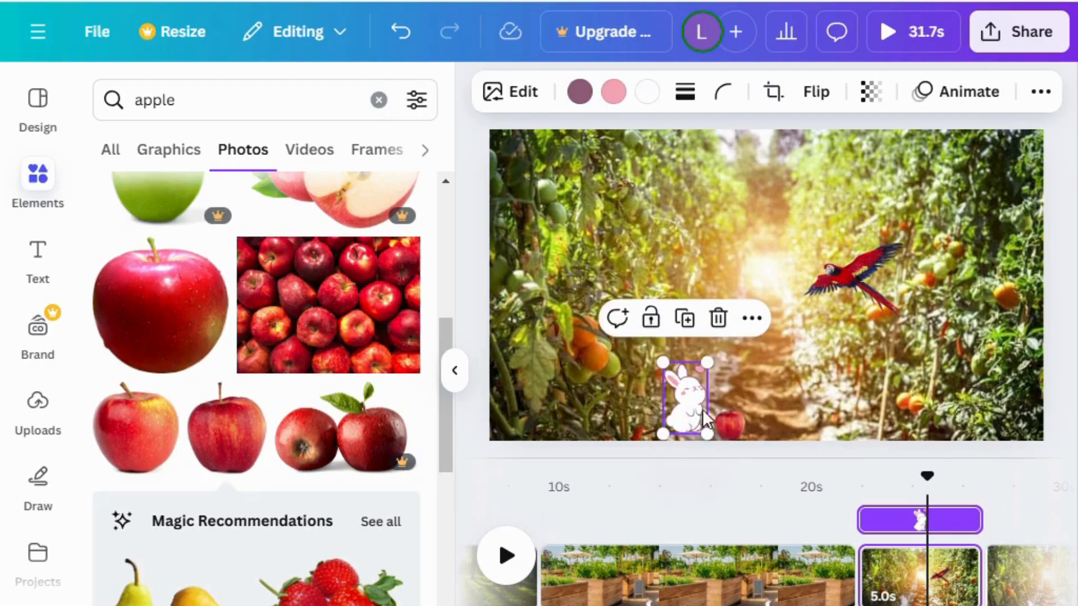
click(785, 371)
click(727, 421)
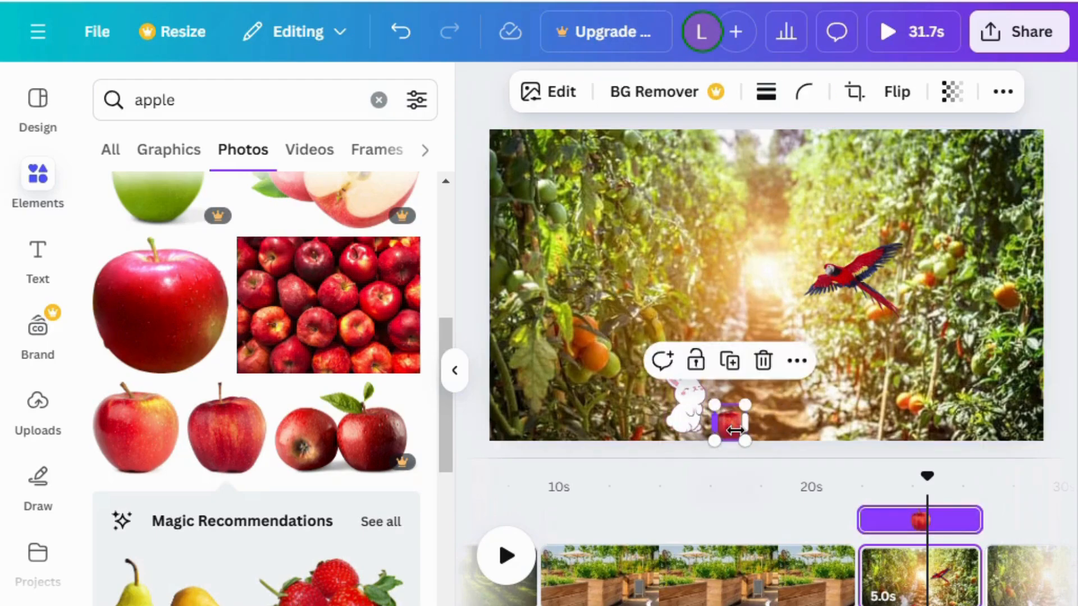
drag(726, 417, 716, 417)
click(790, 396)
- On the last page, create a custom animation moving the bunny rightward and up across the dirt path, with the Steady movement style
click(1034, 584)
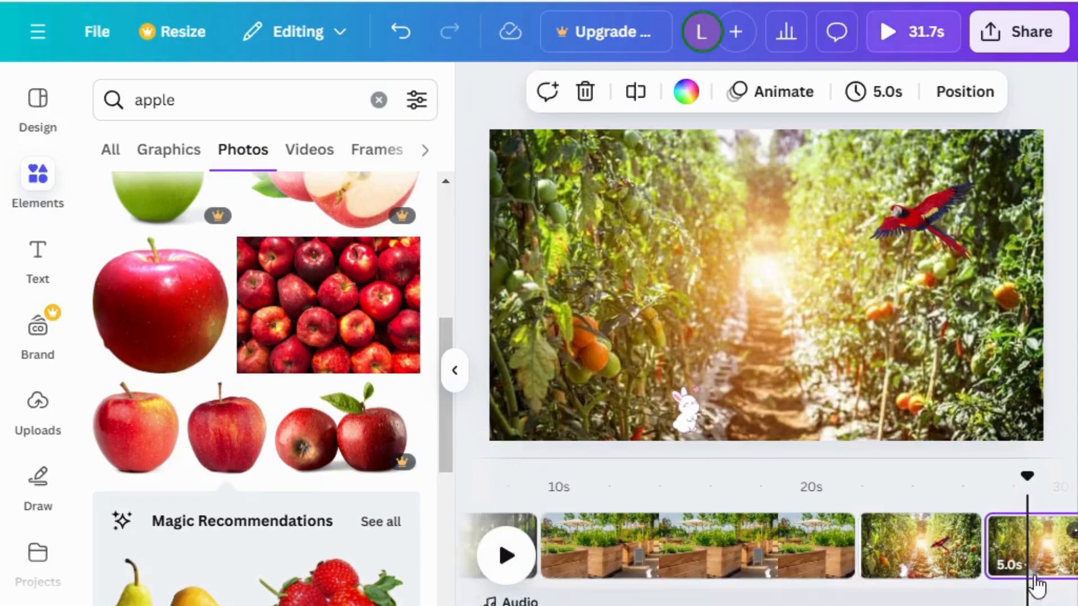
click(672, 395)
click(954, 92)
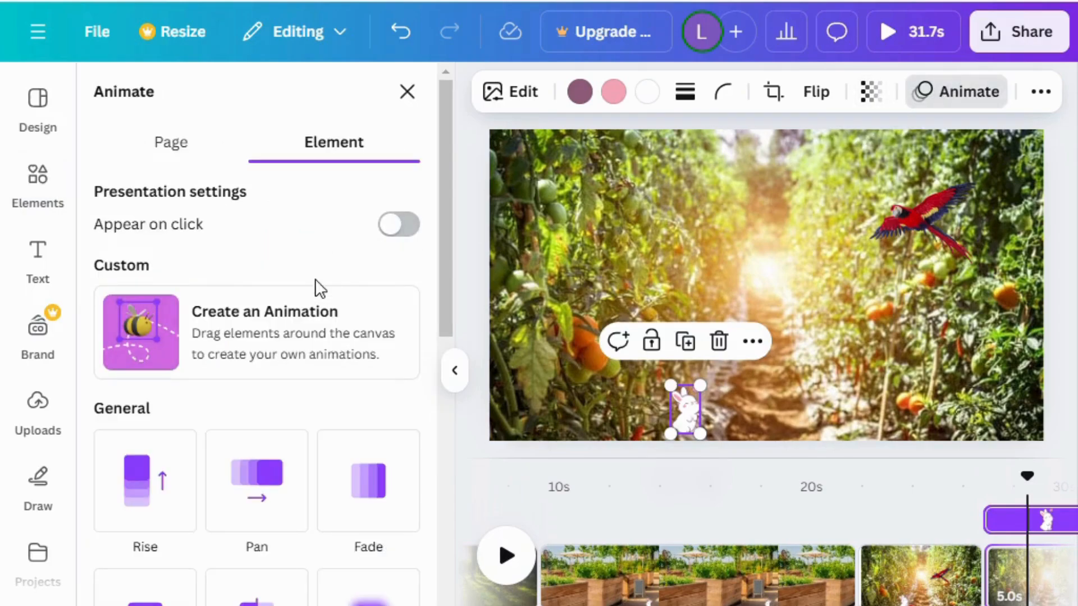
click(264, 331)
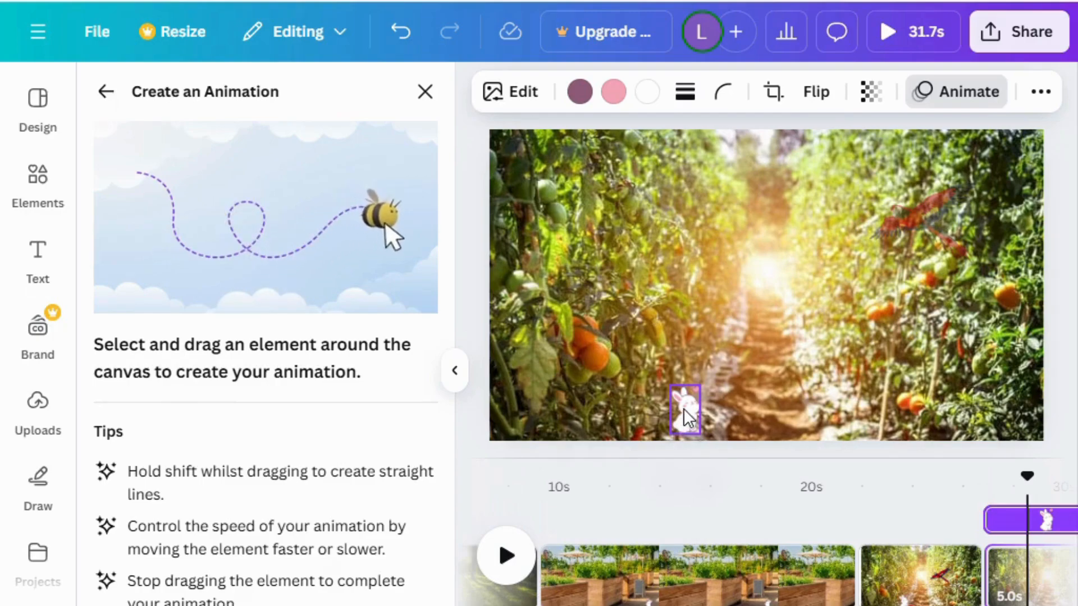
drag(686, 408, 695, 402)
mouse_move(702, 413)
mouse_down()
mouse_move(785, 384)
mouse_move(801, 353)
mouse_up()
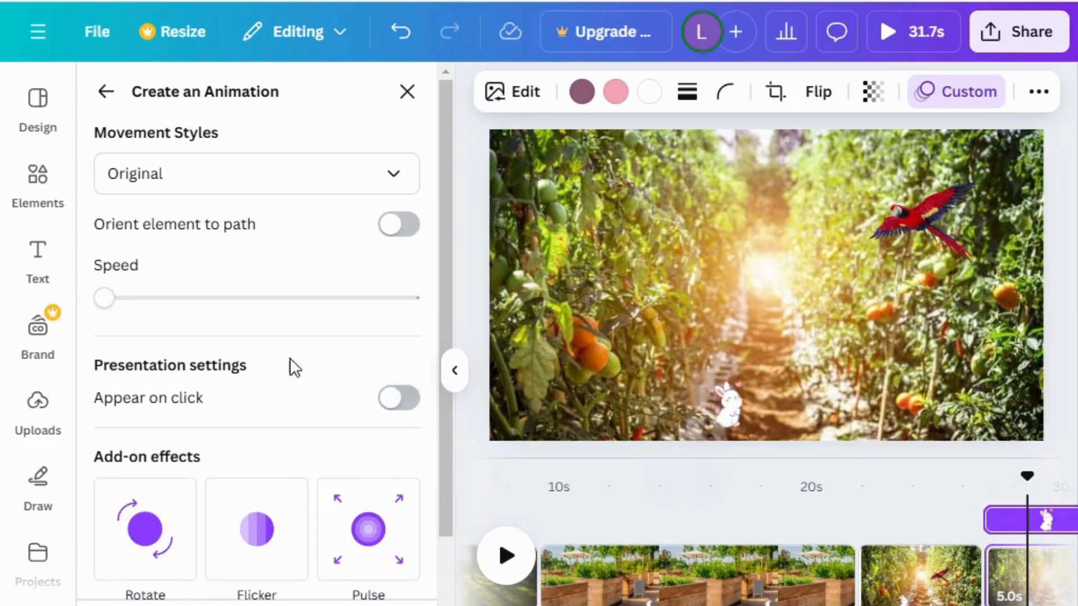
click(257, 183)
click(193, 317)
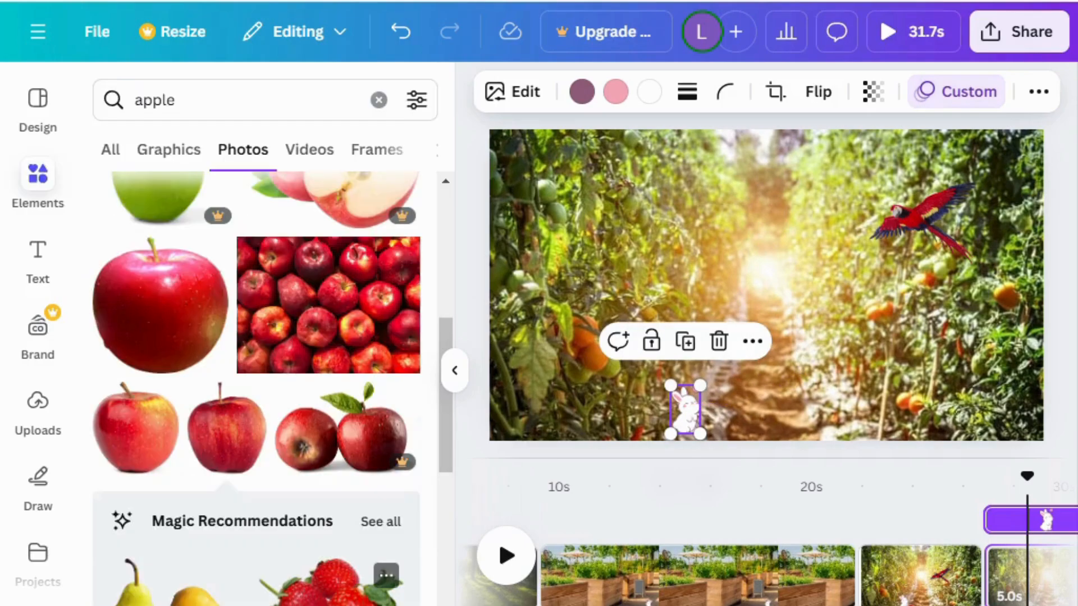
click(790, 334)
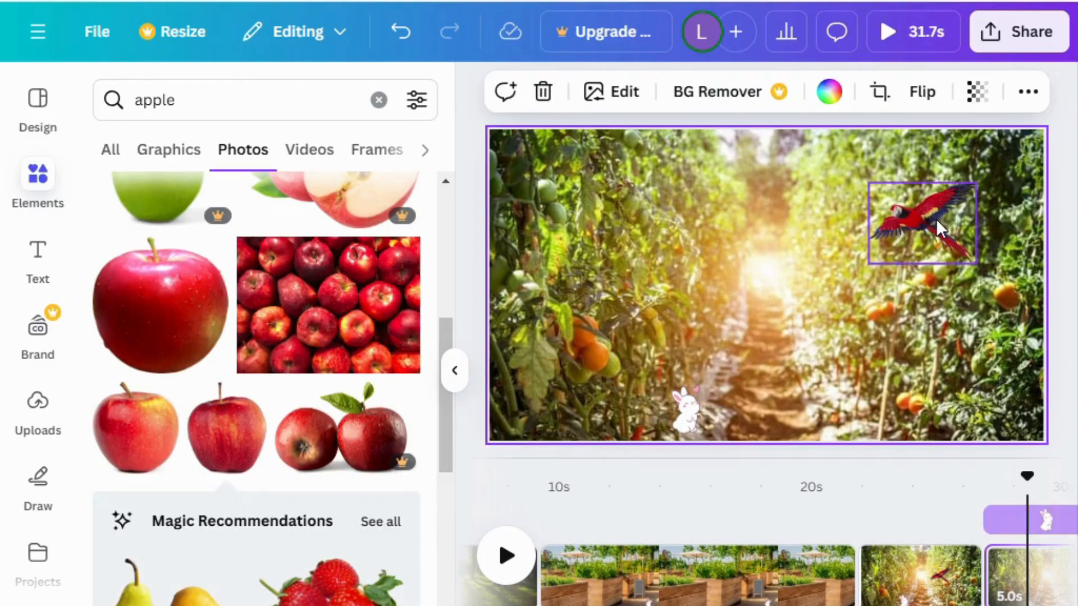
click(935, 218)
right_click(913, 207)
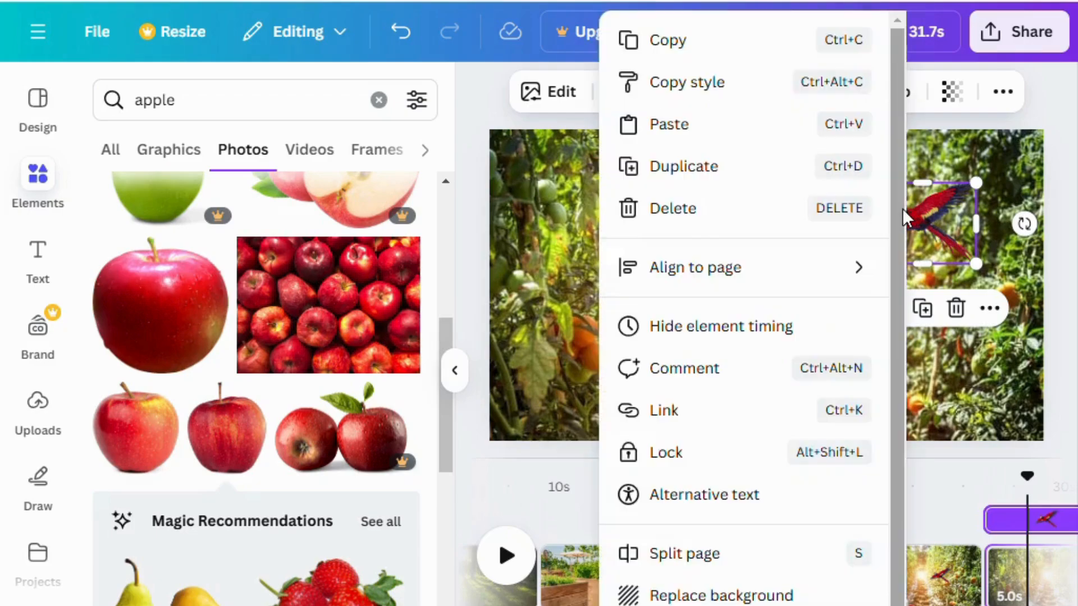
click(980, 413)
click(686, 418)
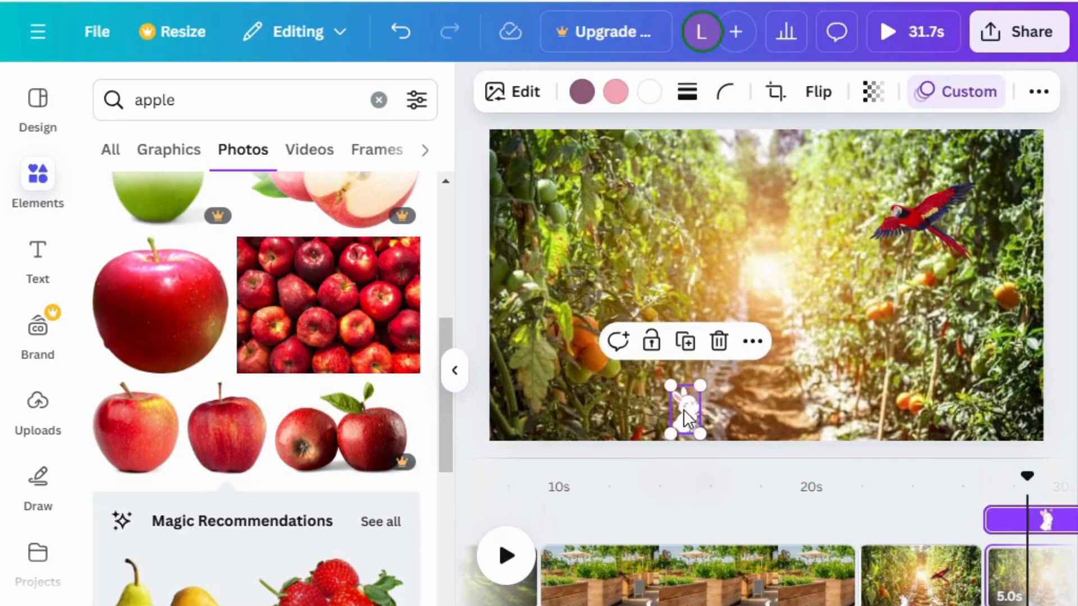
click(961, 91)
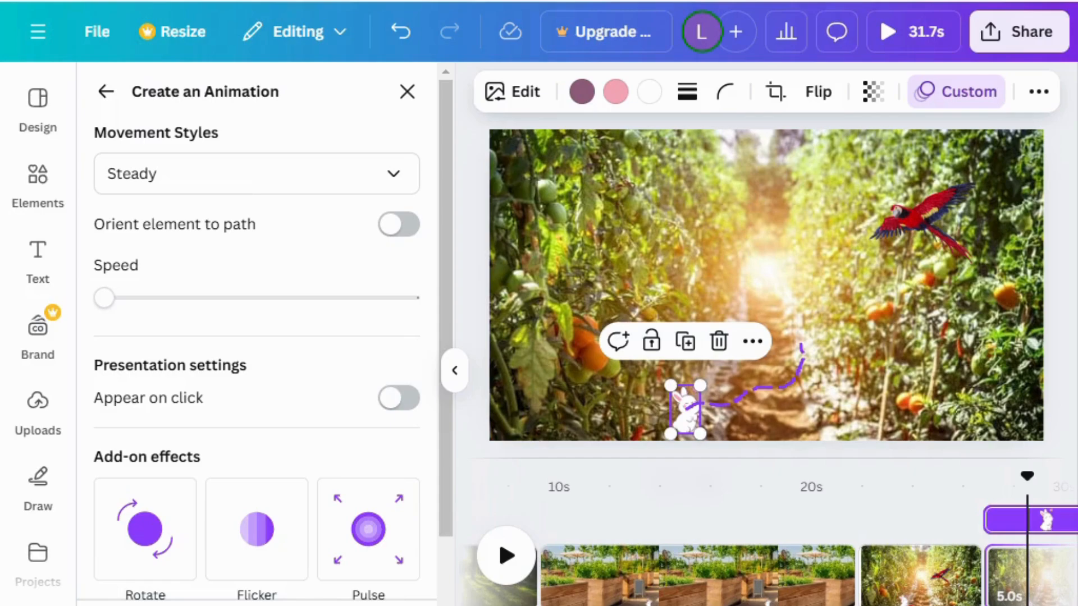
click(407, 91)
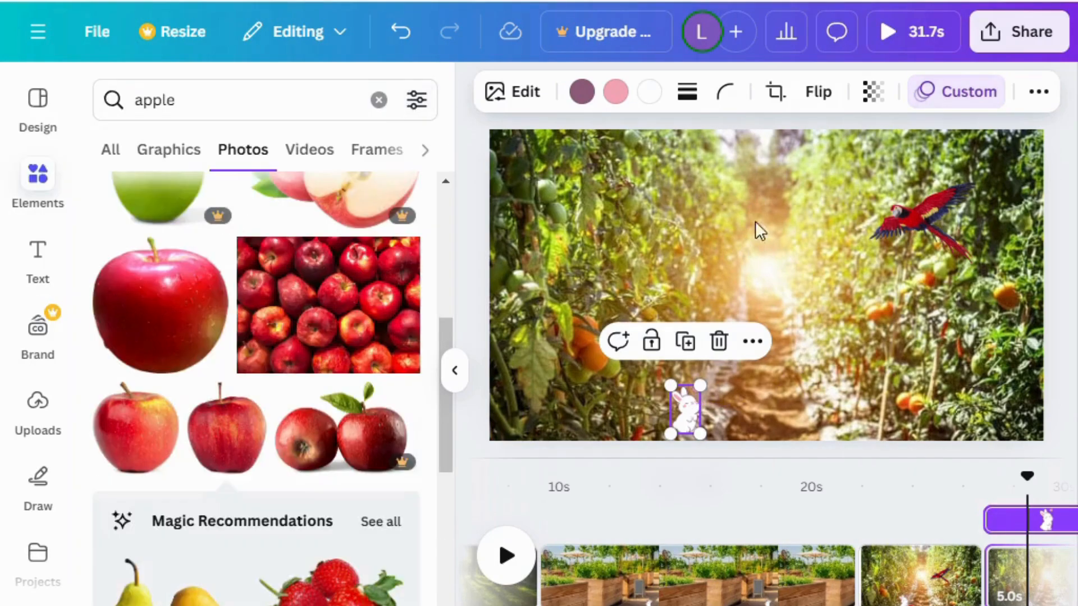
- Create a custom animation for the last page's parrot, flying it along a gently wavy path to the left side of the scene
click(972, 103)
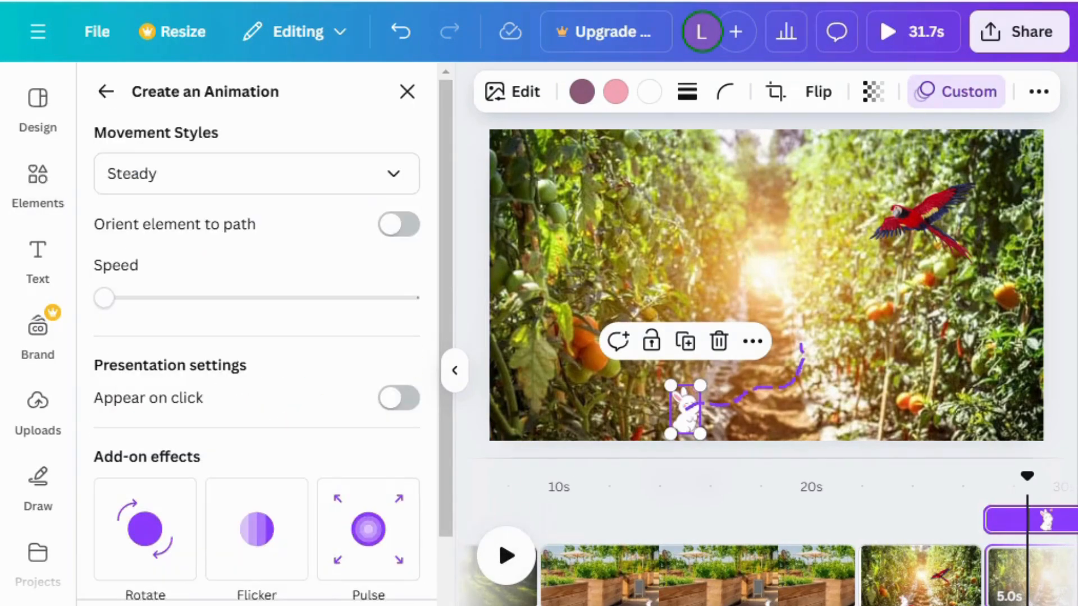
click(393, 604)
click(897, 225)
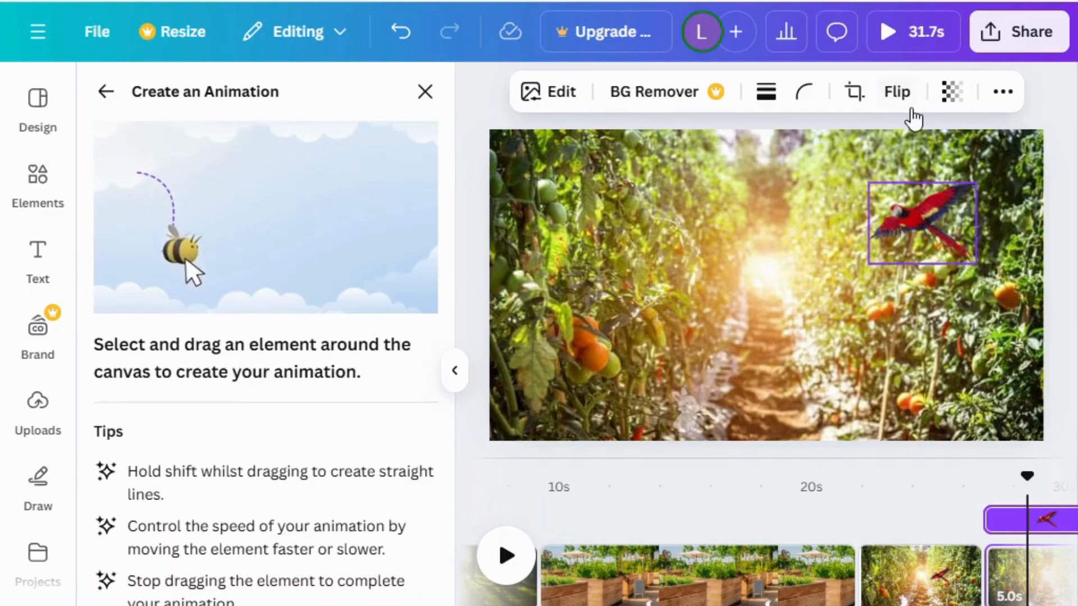
right_click(820, 244)
click(893, 321)
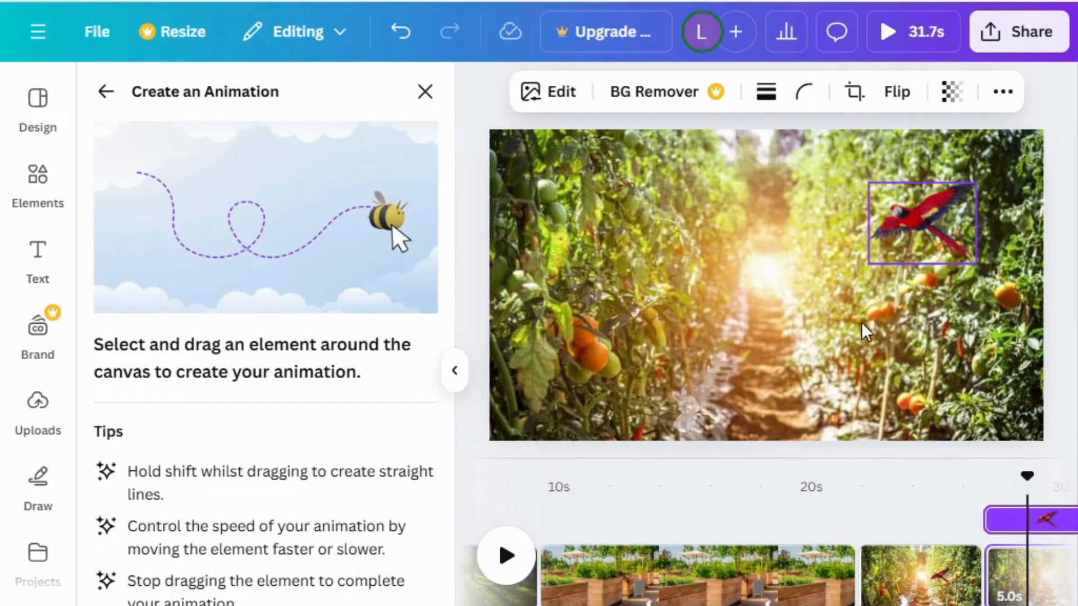
click(677, 405)
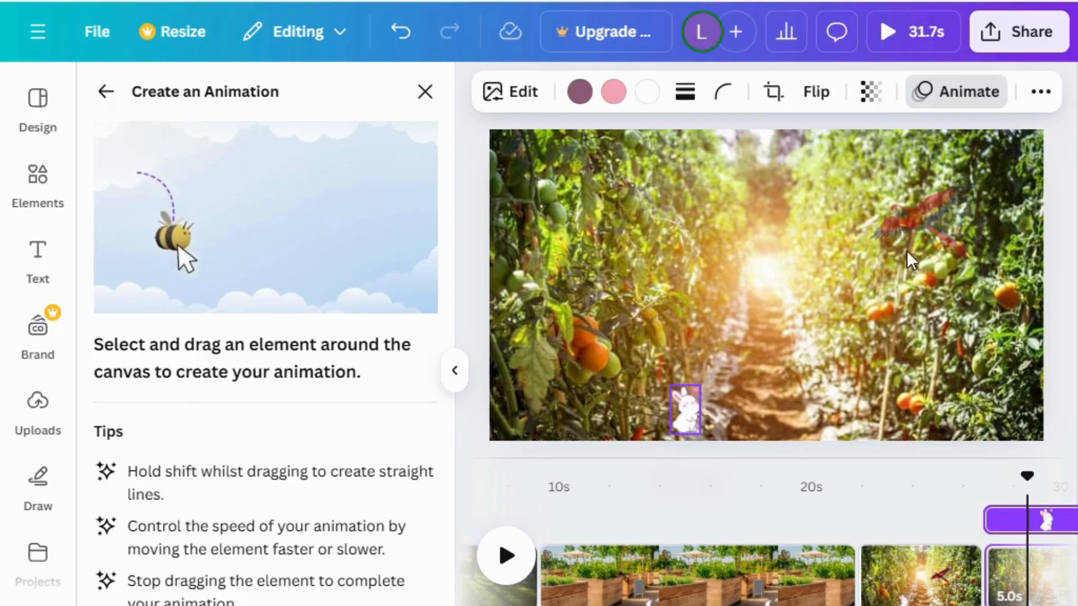
click(908, 225)
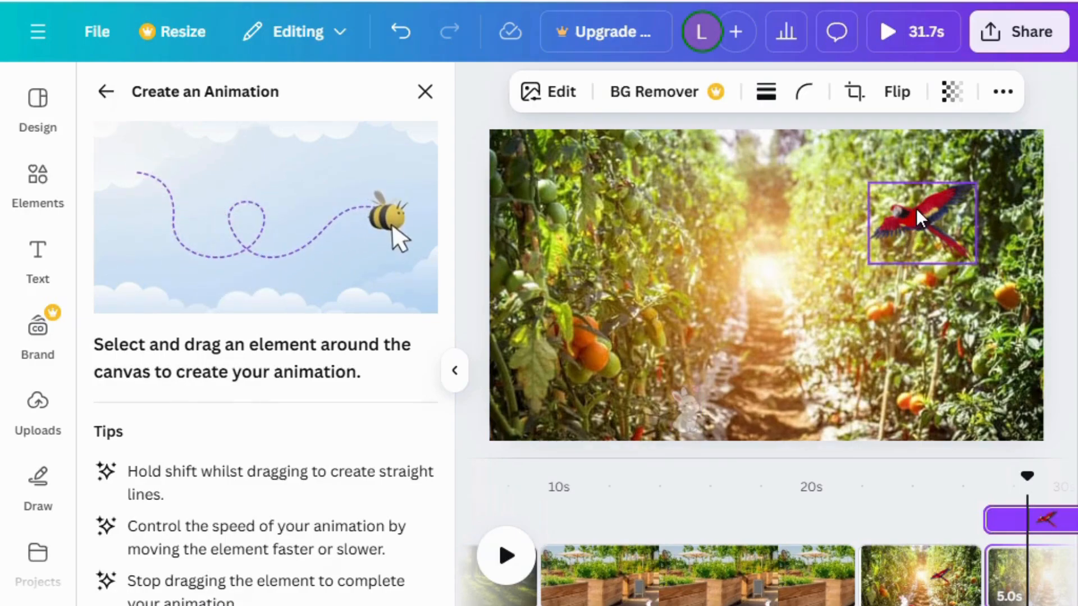
mouse_move(916, 208)
mouse_down()
mouse_move(905, 218)
mouse_move(861, 193)
mouse_move(817, 203)
mouse_move(649, 200)
mouse_up()
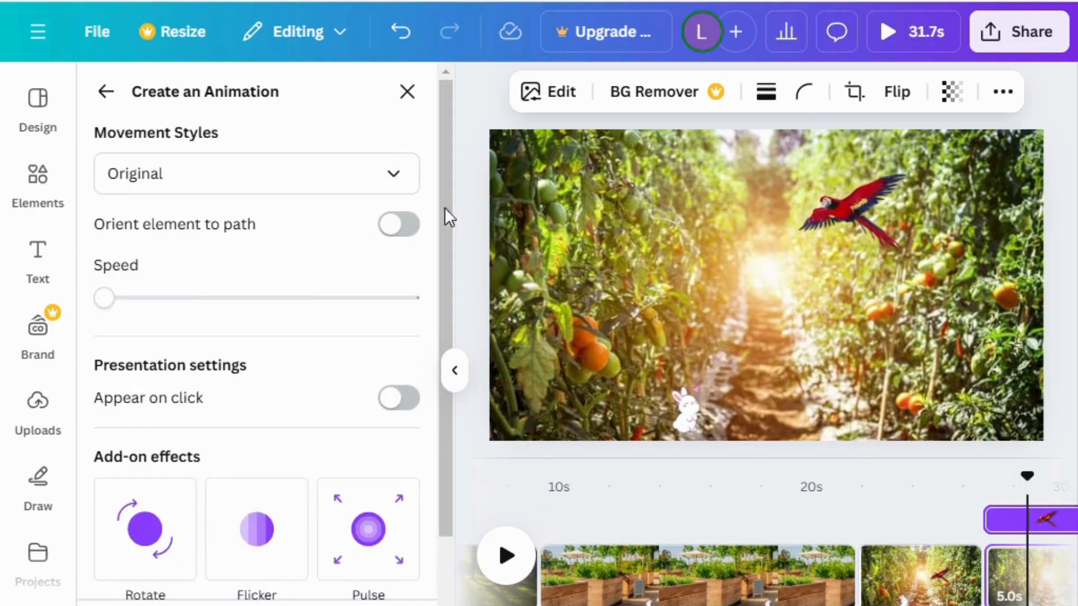
- Set the parrot's animation to the Steady movement style at the lowest speed setting
click(291, 166)
click(144, 315)
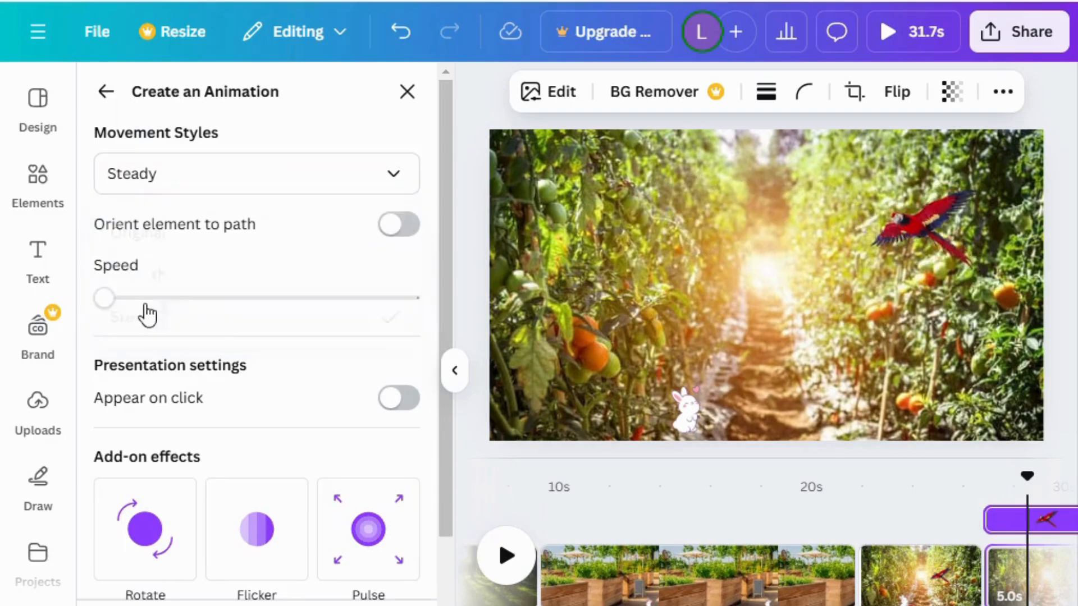
click(130, 297)
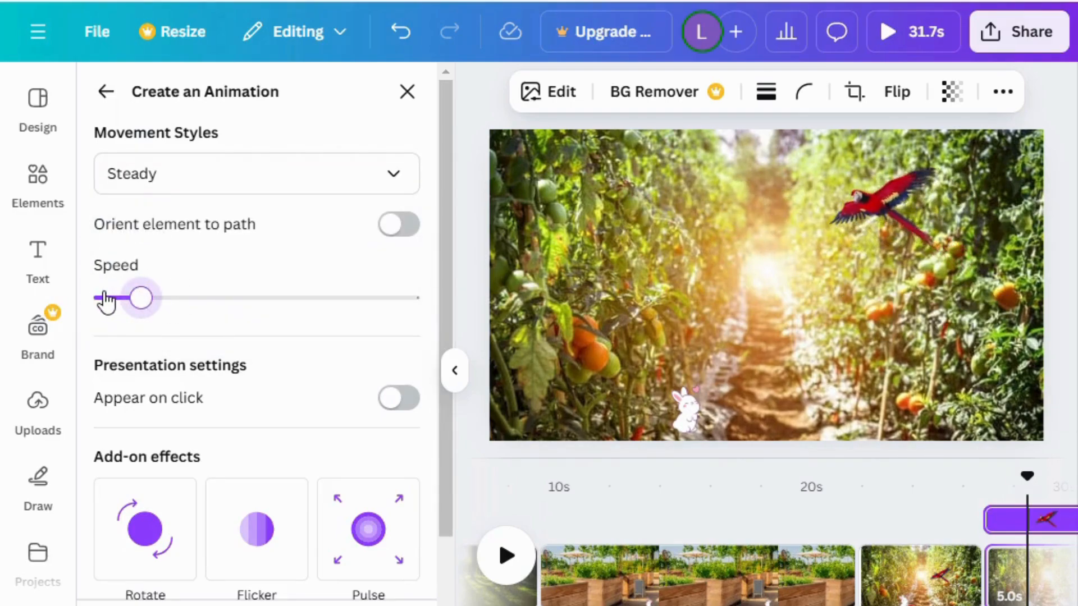
click(103, 297)
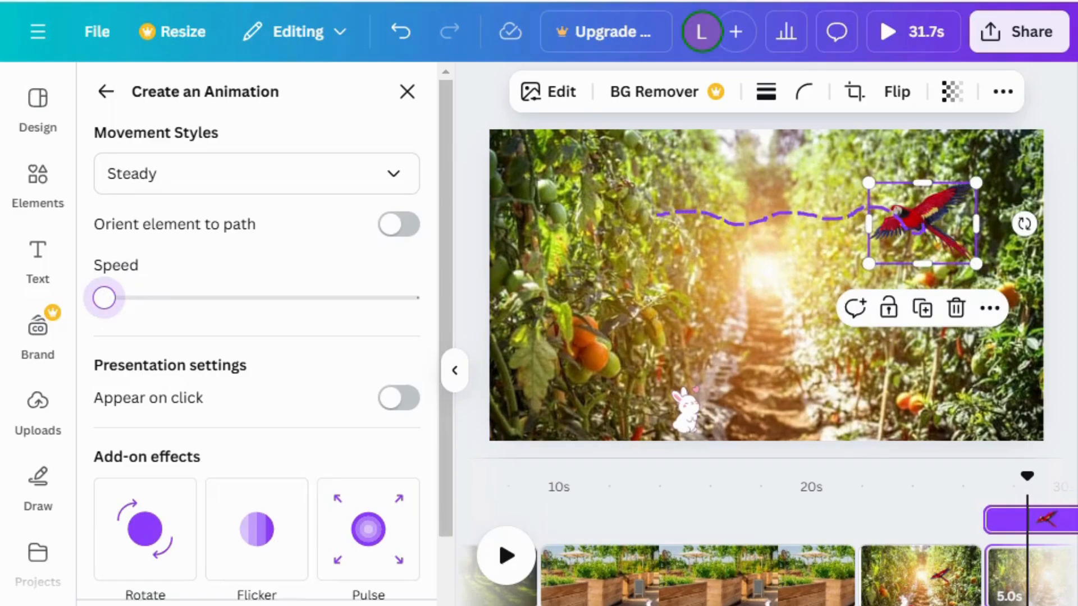
click(830, 195)
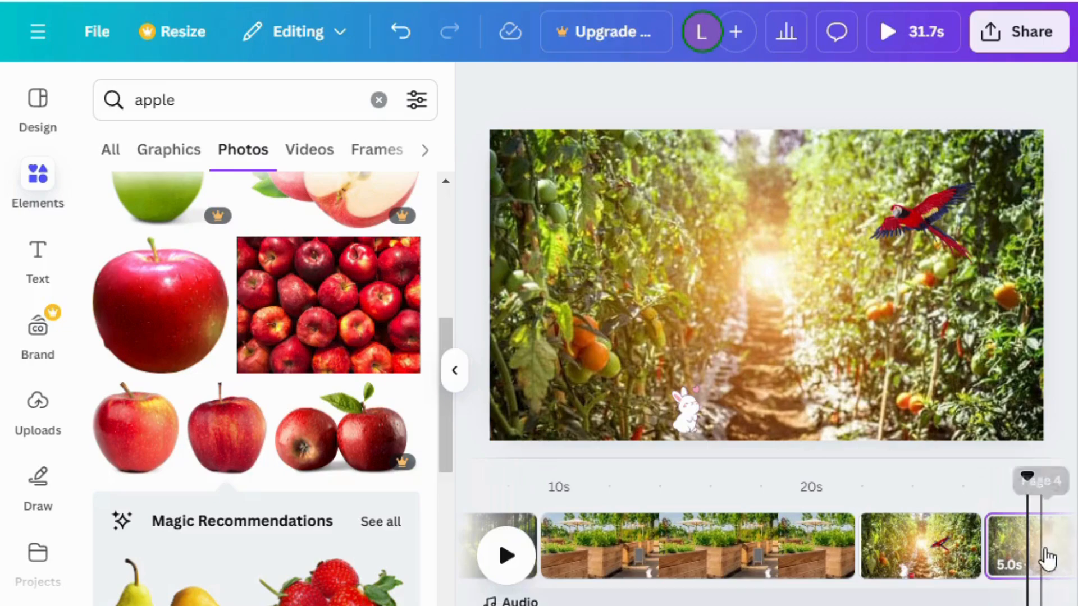
- Extend the first tomato garden page to 9.5 s and the last page to 12.4 s
drag(981, 553, 907, 553)
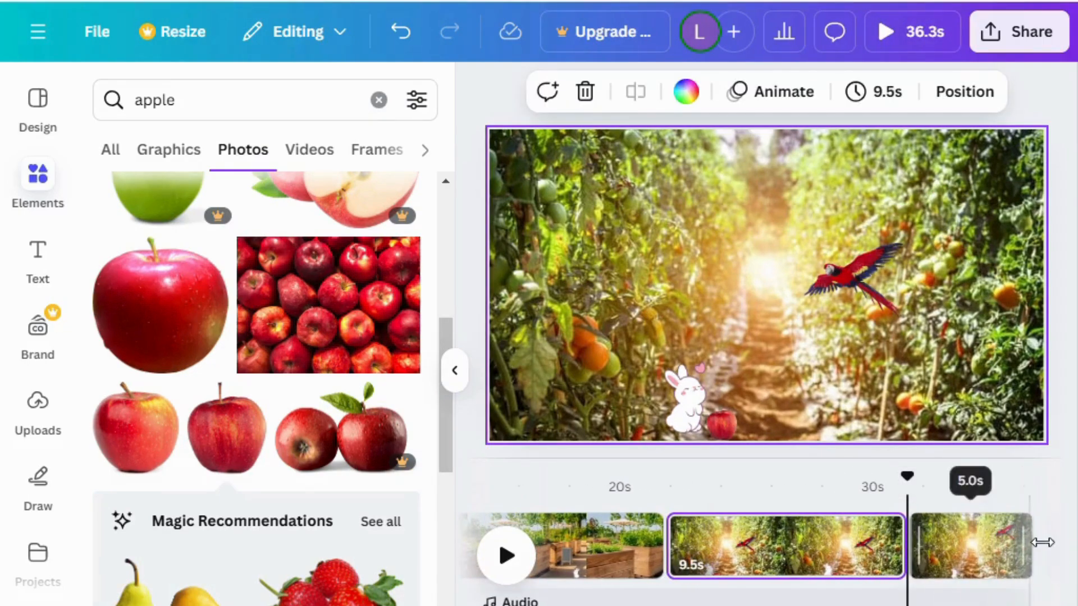
drag(1040, 551, 831, 539)
click(480, 308)
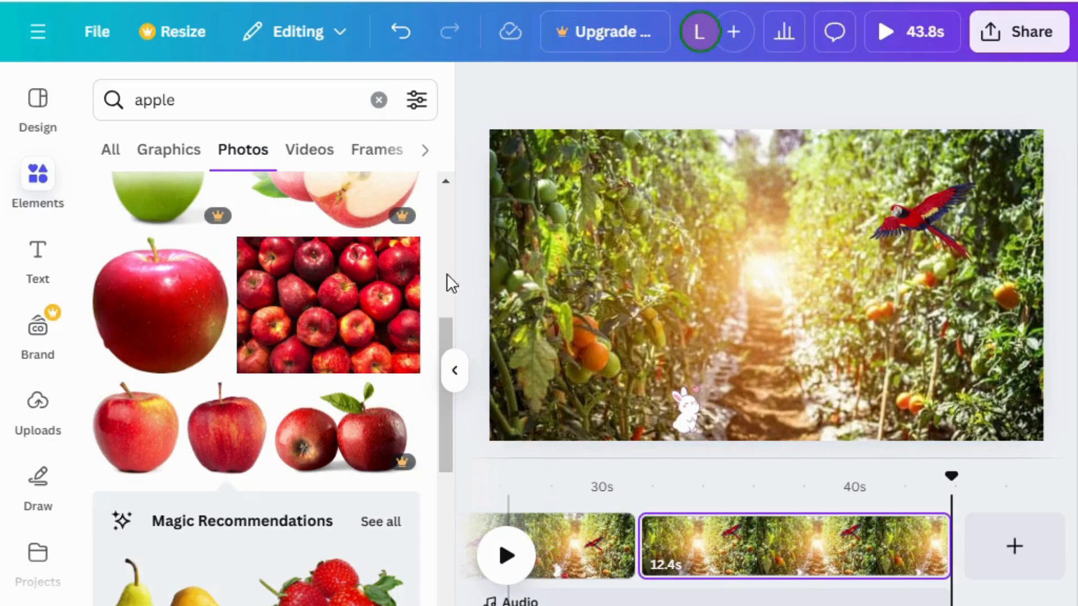
- Clear and hide the element search, and lengthen the wooden planter garden page to 24.4 s
click(379, 100)
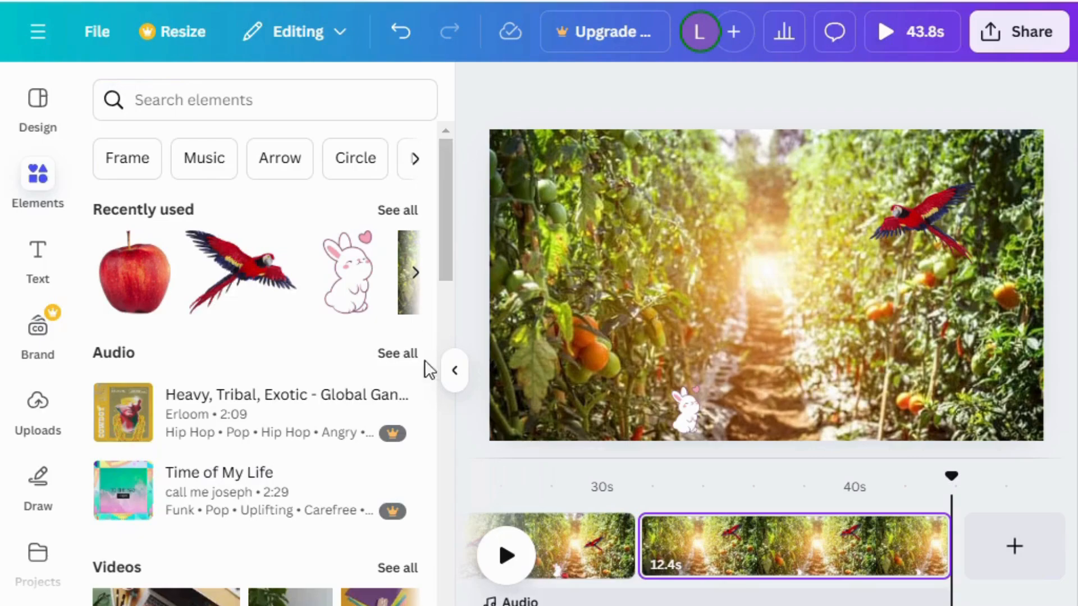
click(456, 372)
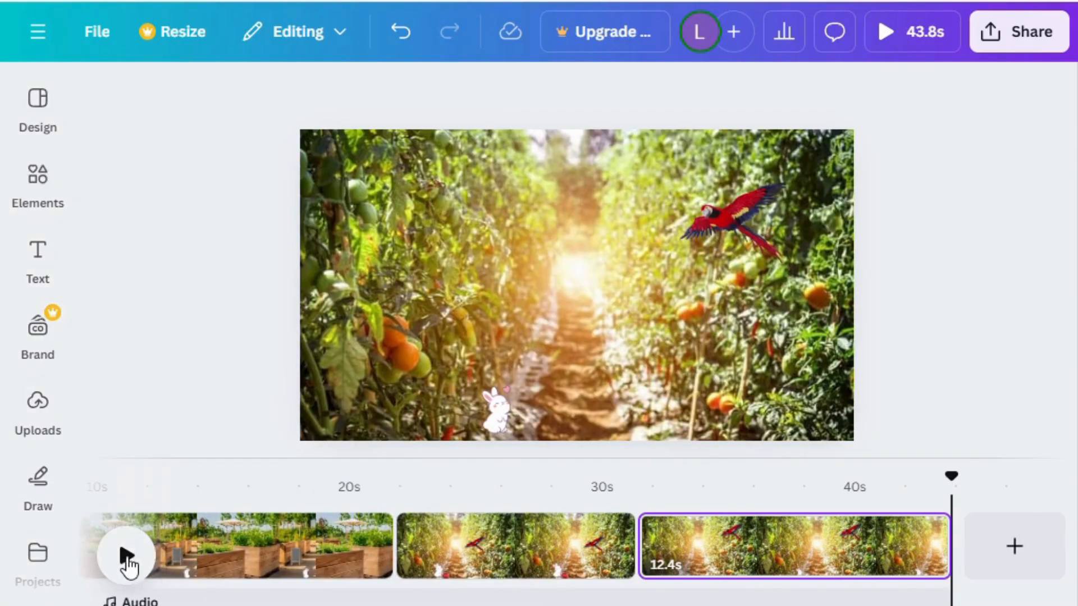
click(219, 557)
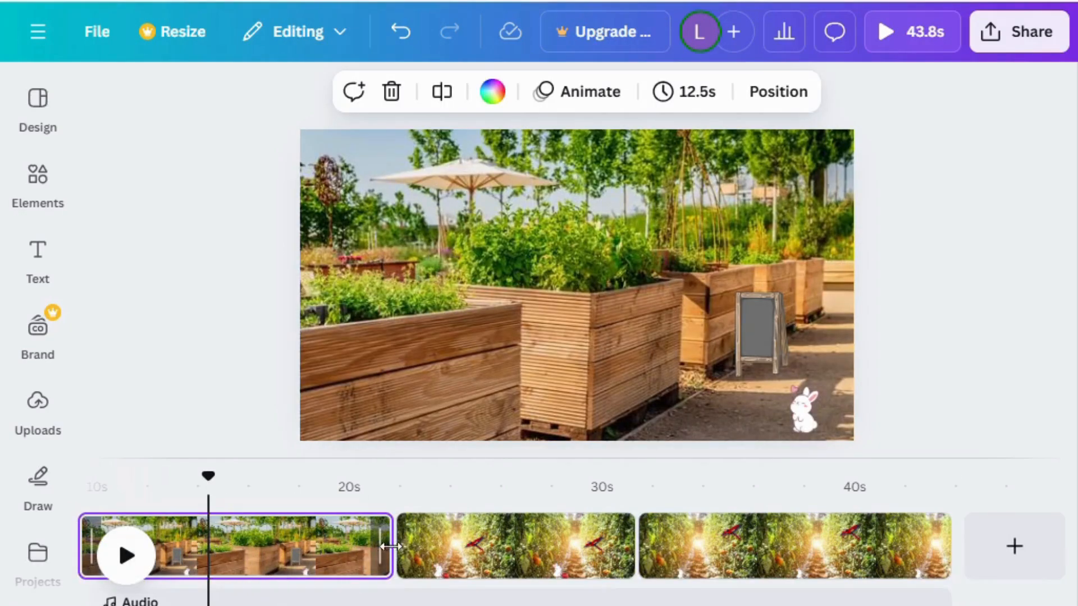
drag(389, 548, 374, 574)
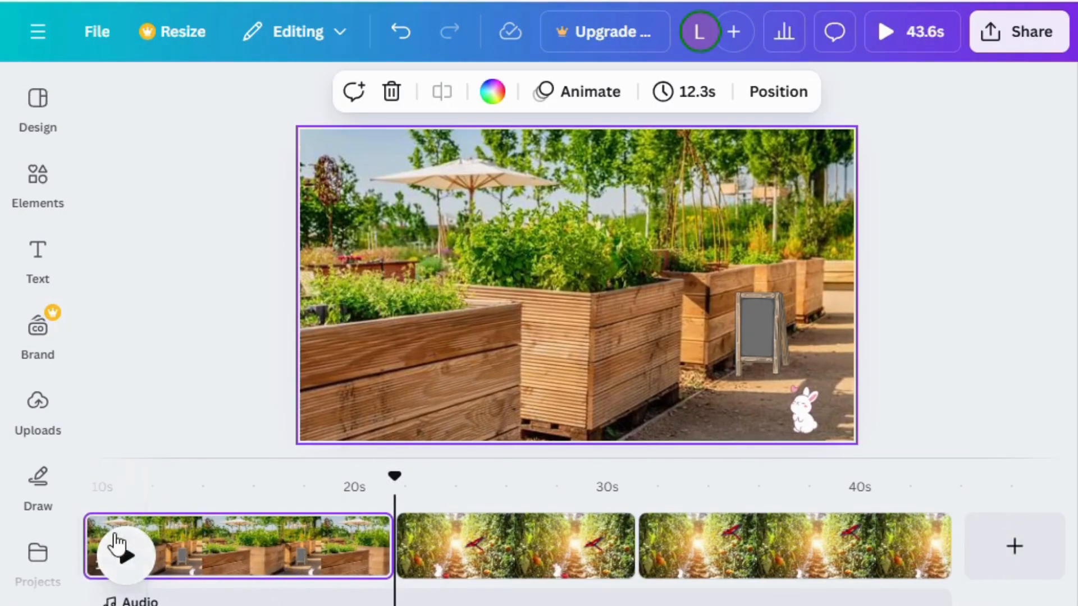
drag(96, 526, 134, 523)
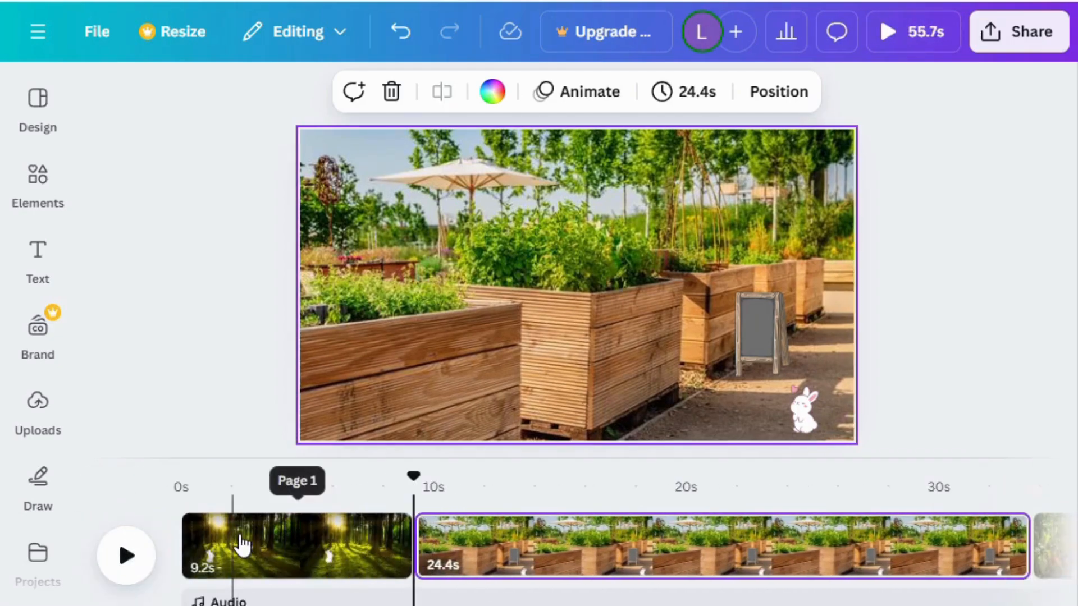
- Add the uploaded 1:22 ElevenLabs audio from the start of the first forest page and preview the playback
click(197, 547)
click(141, 559)
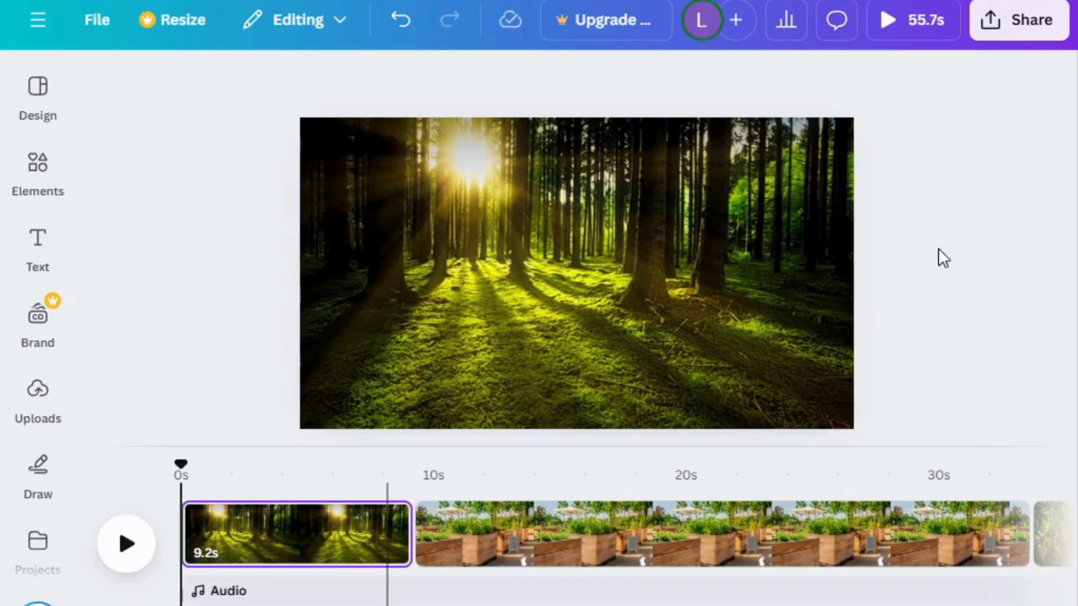
click(38, 393)
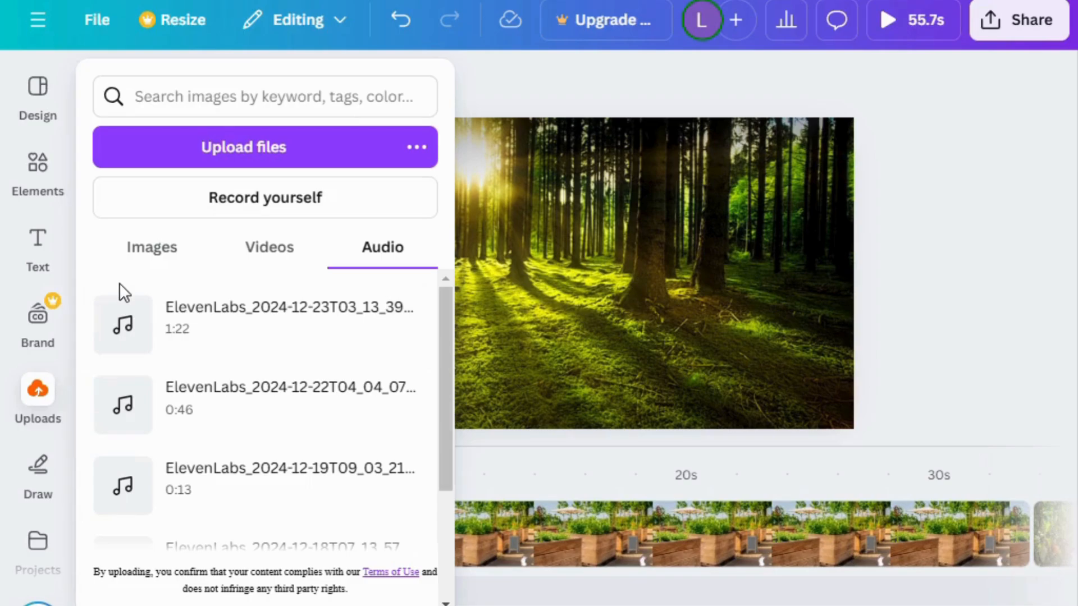
click(241, 339)
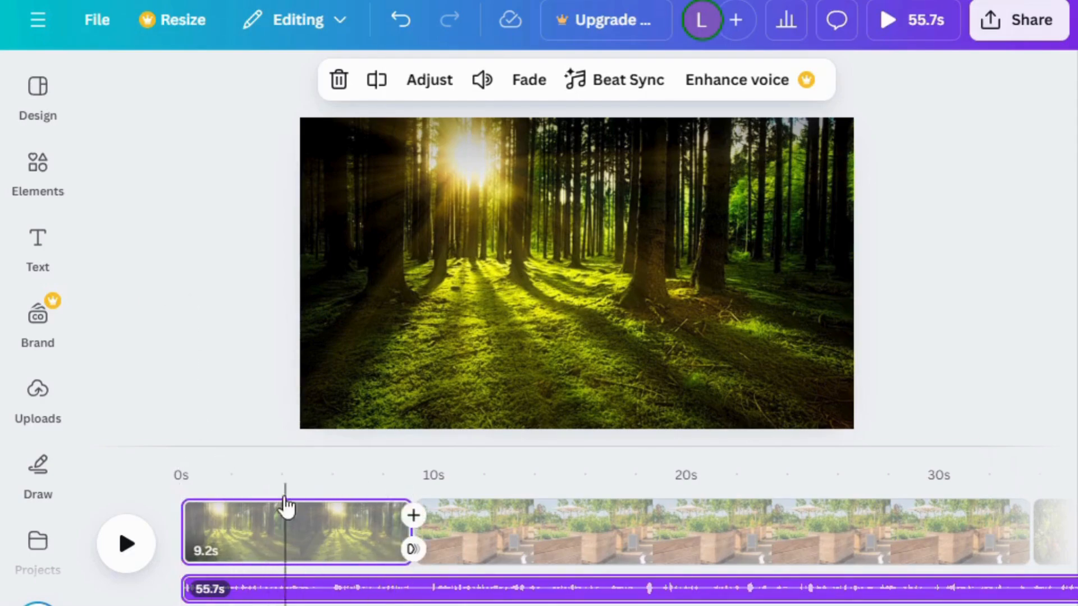
click(127, 544)
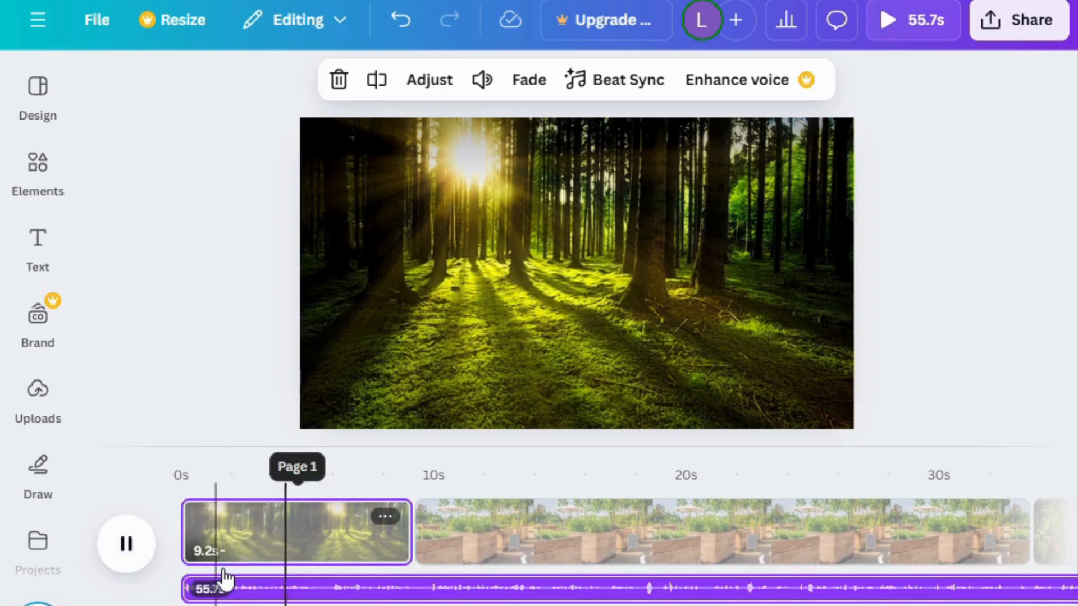
click(128, 543)
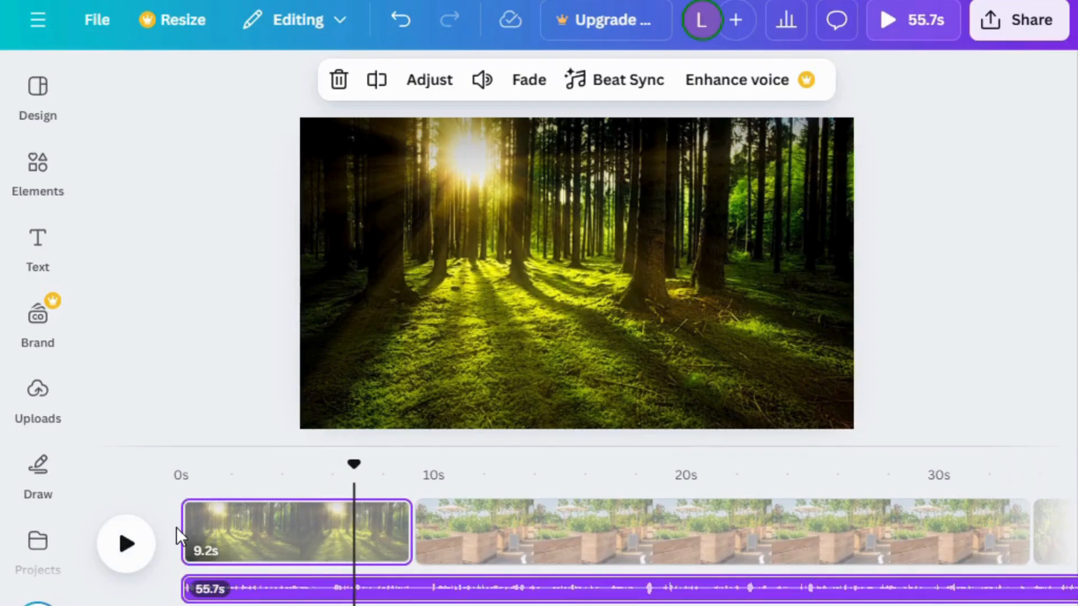
- Add the recently used white bunny to the first forest page and place it on the grass below the centre of the scene
click(38, 166)
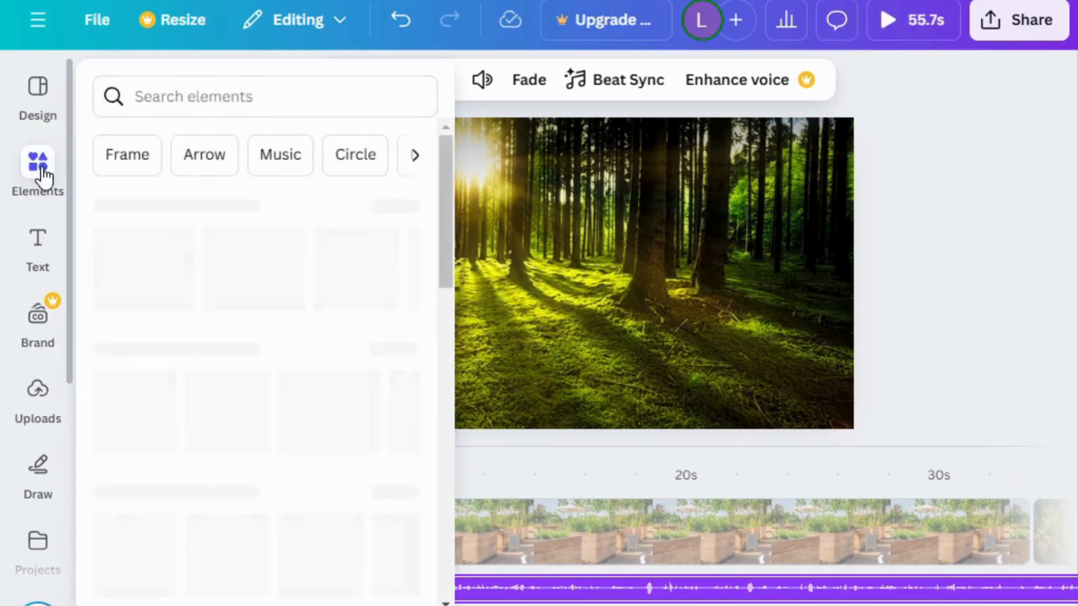
click(354, 281)
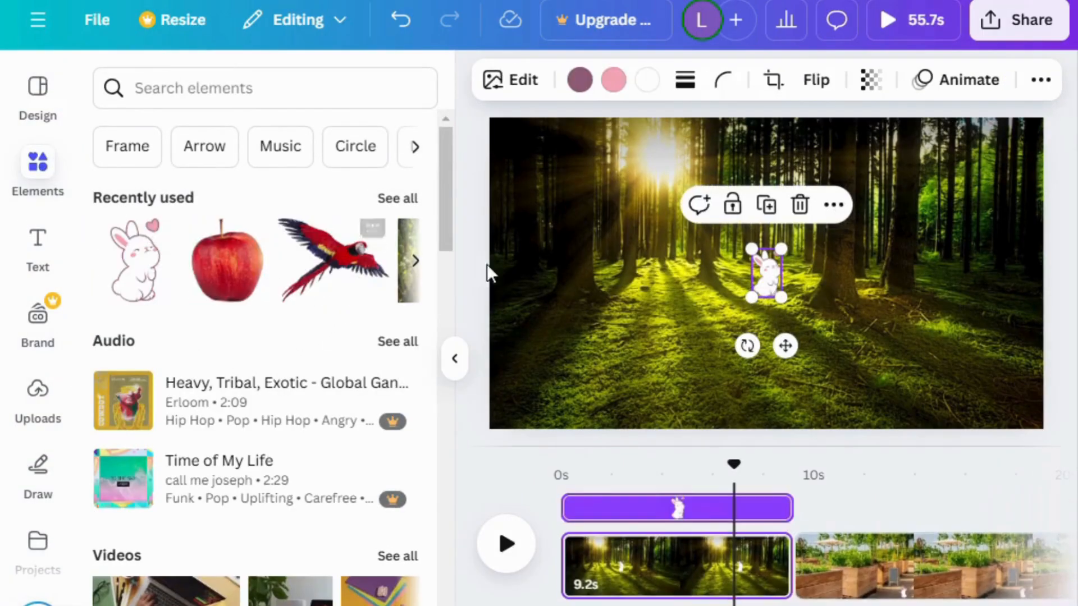
click(455, 360)
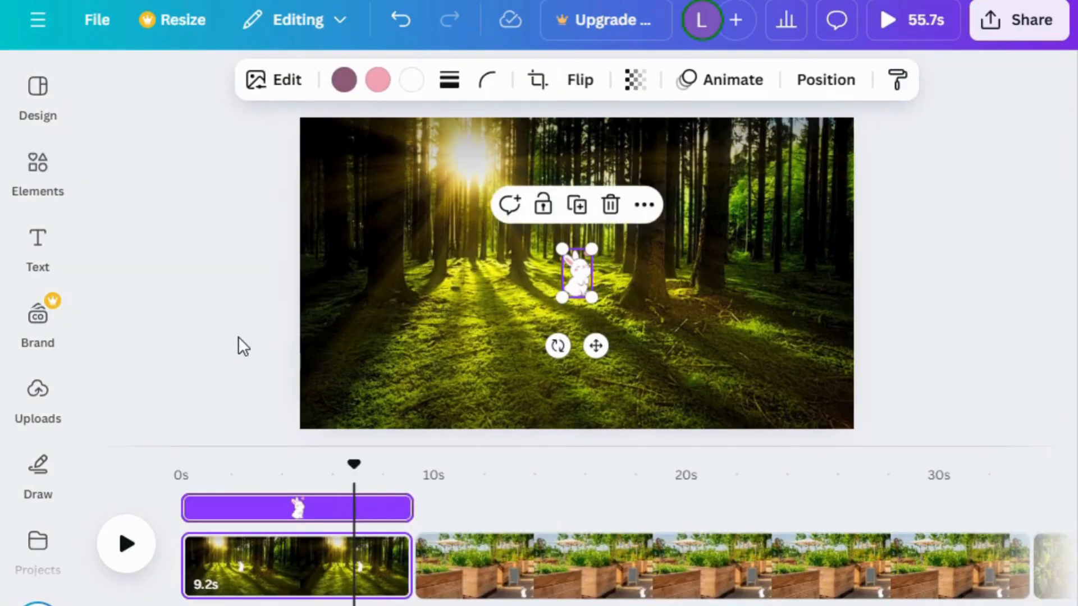
drag(575, 284, 509, 363)
click(216, 414)
- Split the first forest page in two and trim the parts to 3.9 s and 2.4 s
click(238, 558)
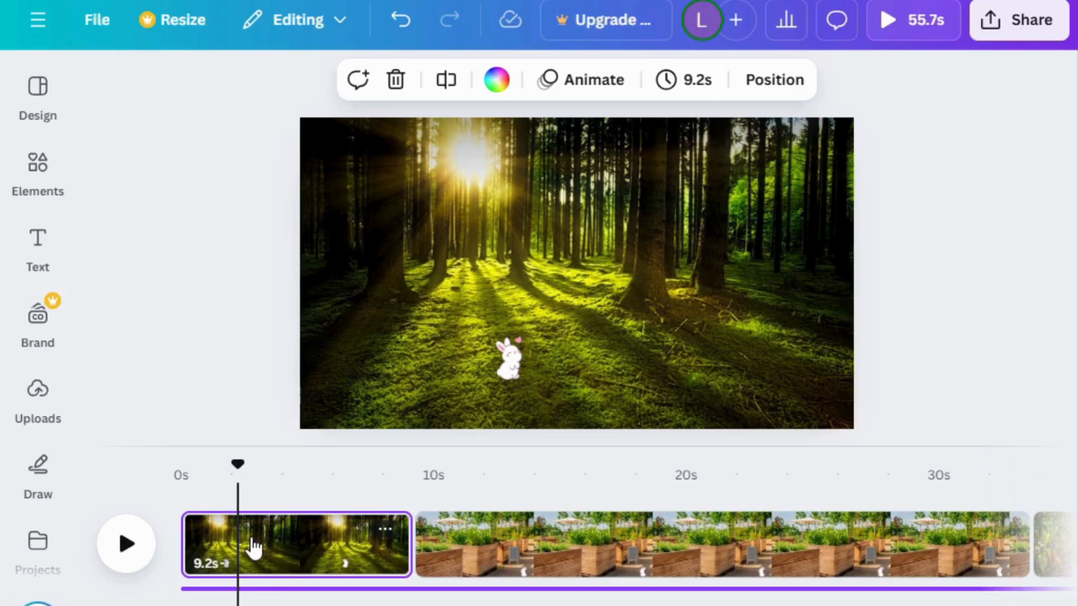
right_click(245, 558)
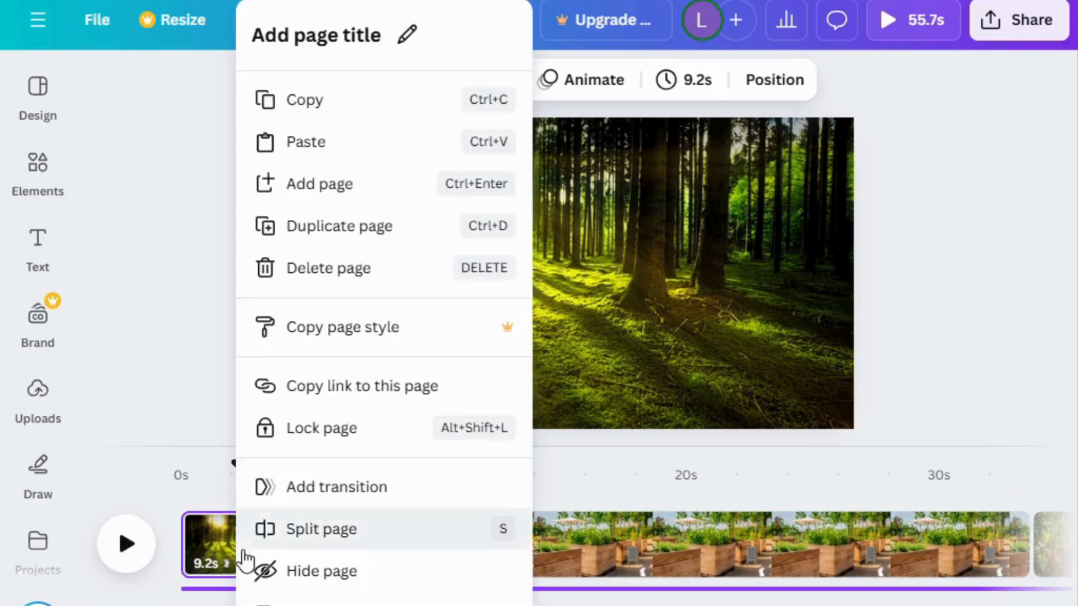
click(298, 536)
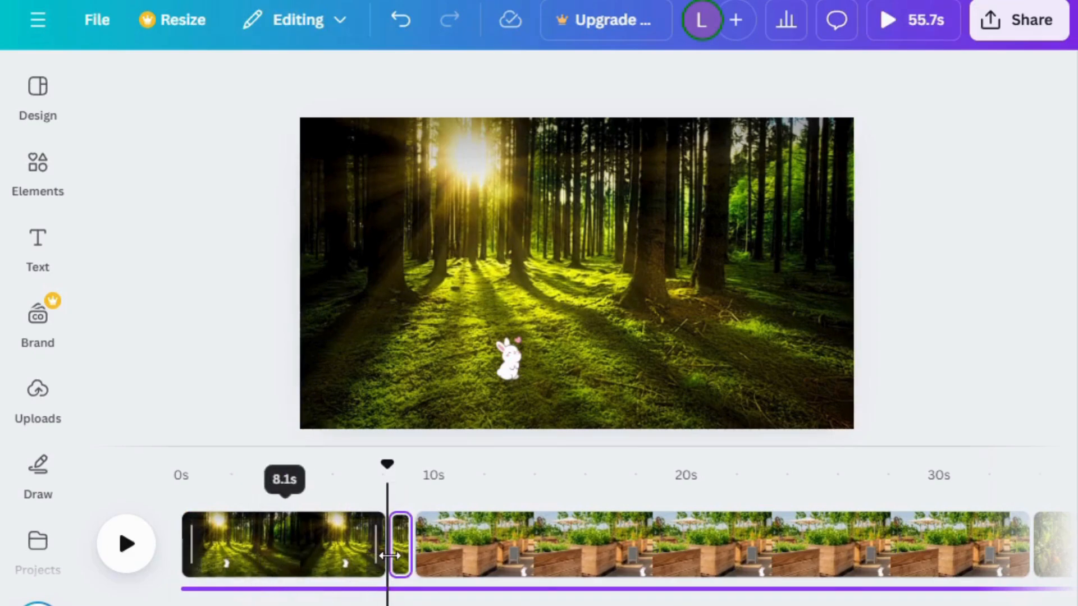
drag(388, 553, 260, 550)
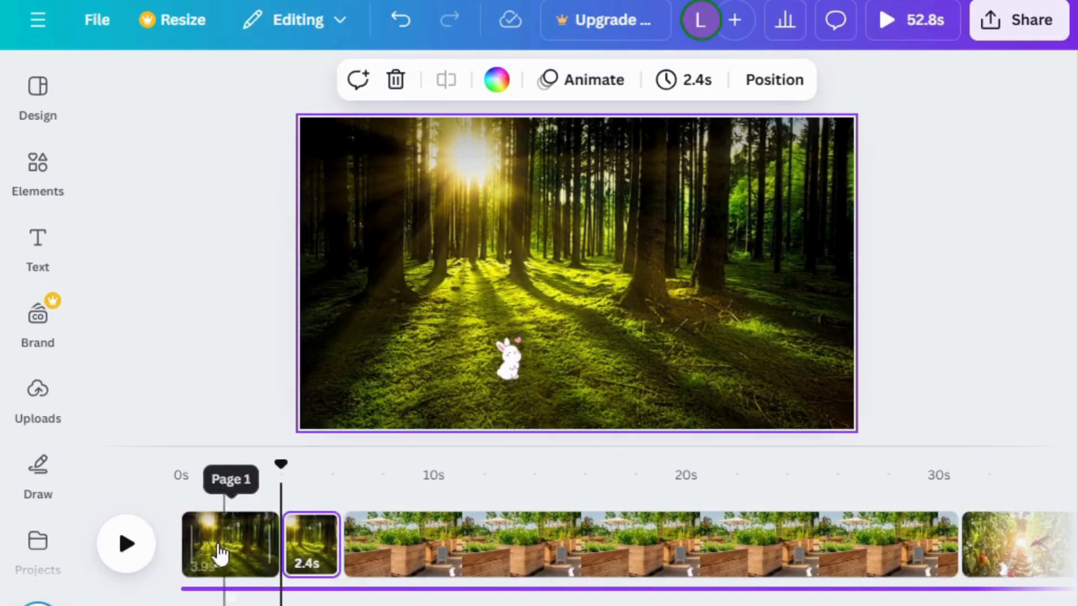
- Delete the bunny from the first of the two forest pages
click(219, 550)
click(508, 361)
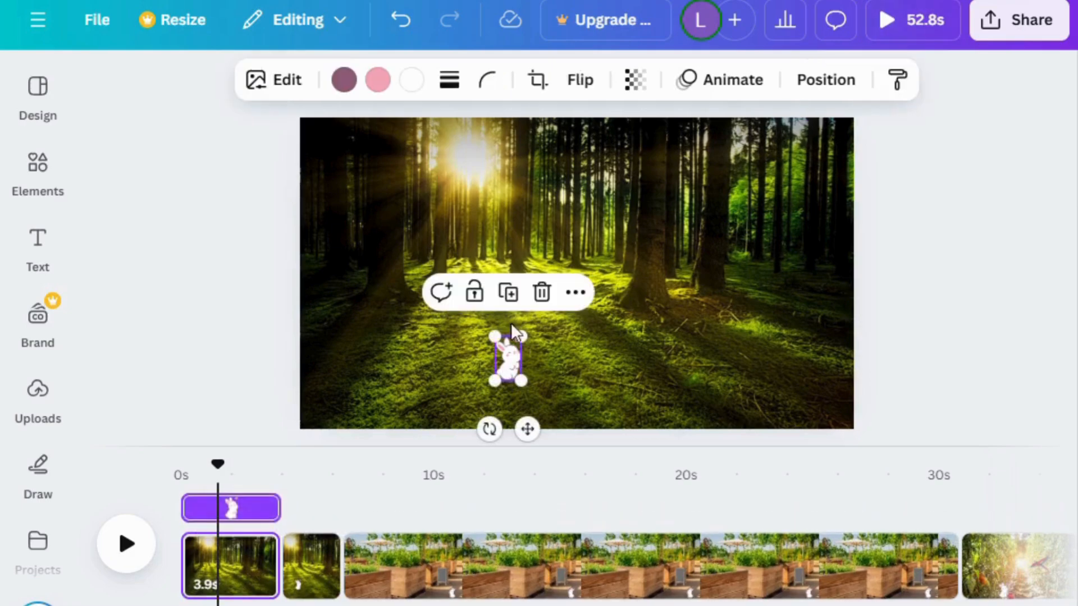
click(541, 291)
- Shorten the first forest page without the bunny to 3.3 s
click(312, 549)
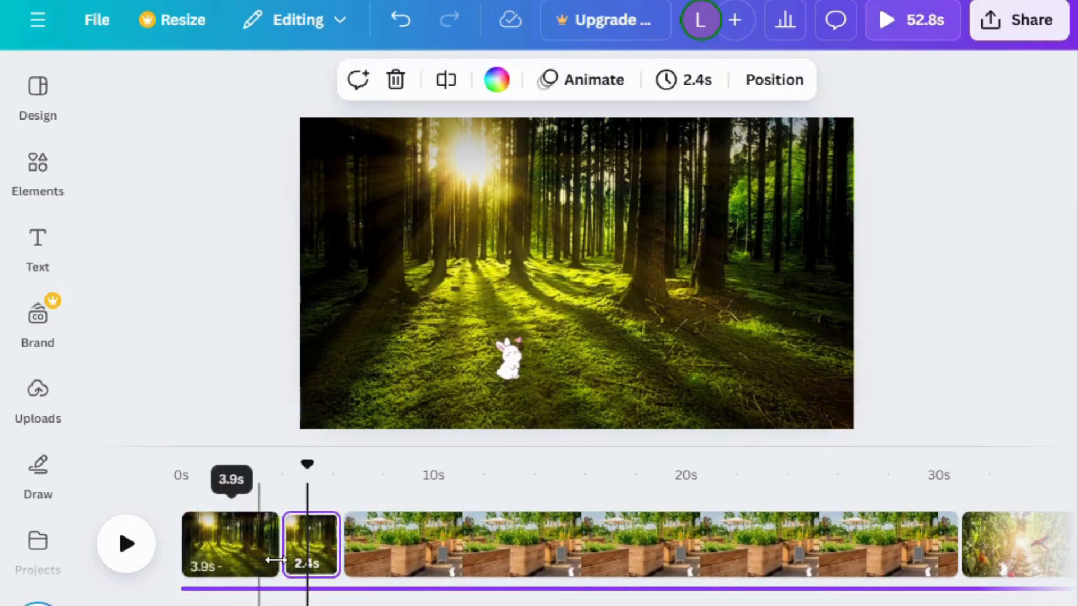
drag(277, 560, 261, 559)
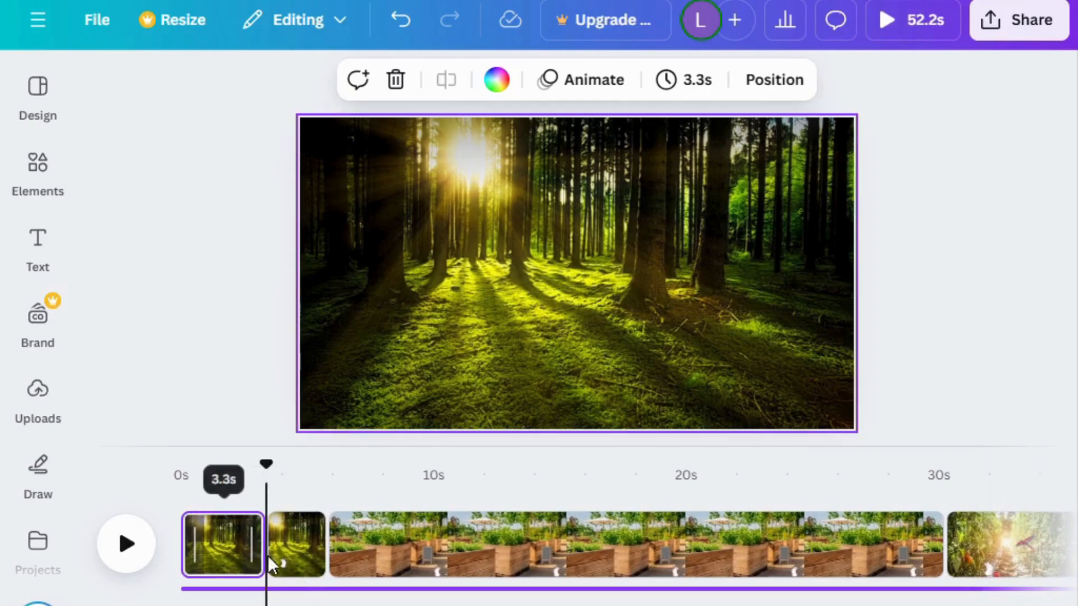
click(202, 542)
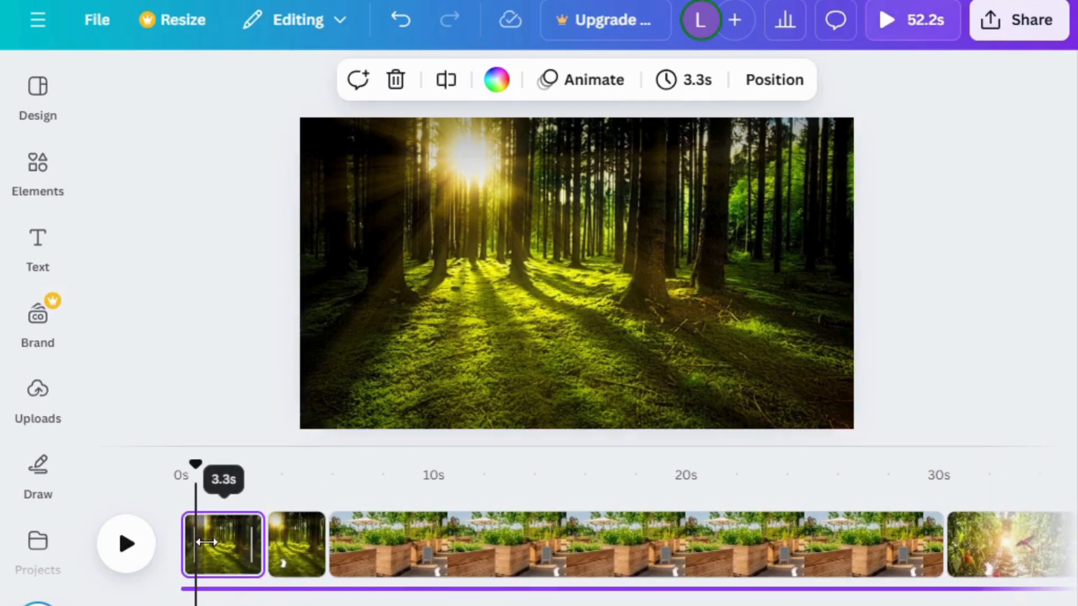